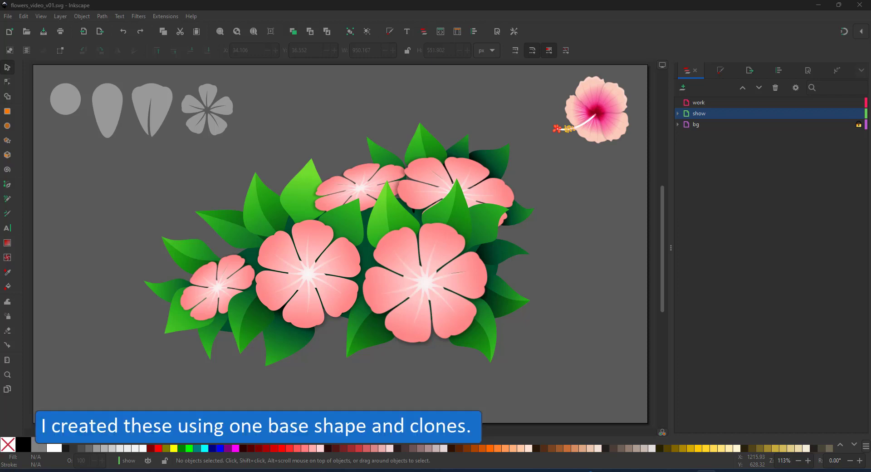
- Expand the group of the large flower in the middle and select the base petal its clones derive from
left_click(317, 235)
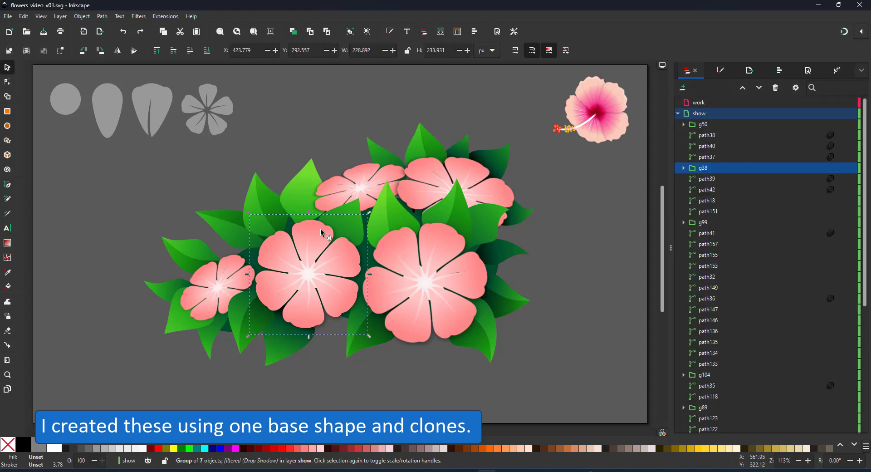
left_click(684, 168)
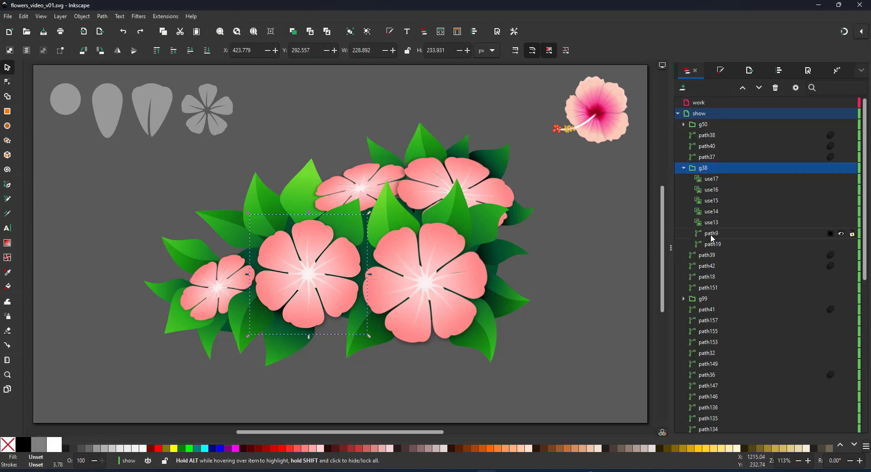
left_click(336, 245, "ctrl")
left_click(319, 230, "ctrl")
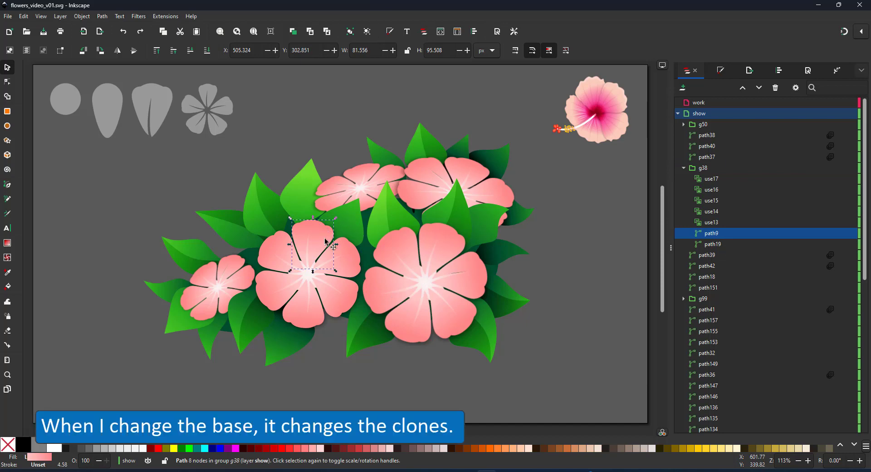
- Recolour the base petal's gradient, setting the outer stop to orange and the inner stop to pale yellow (feffc5ff)
left_click(721, 71)
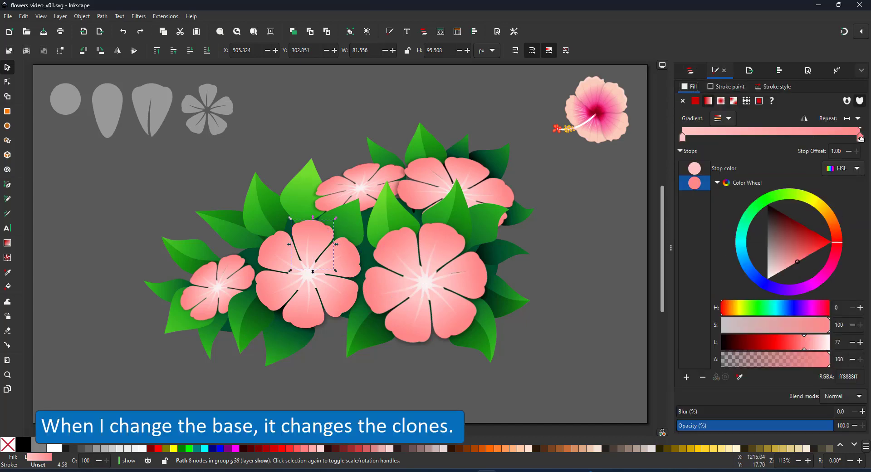
left_click(808, 203)
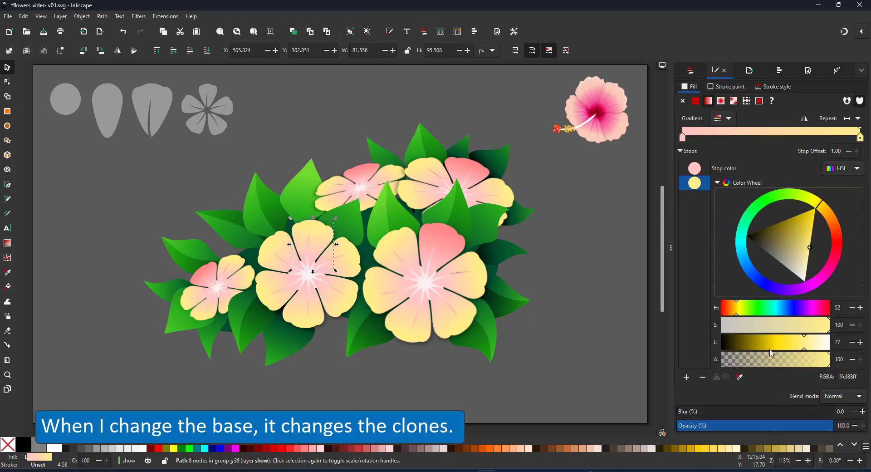
left_click(770, 348)
left_click(733, 314)
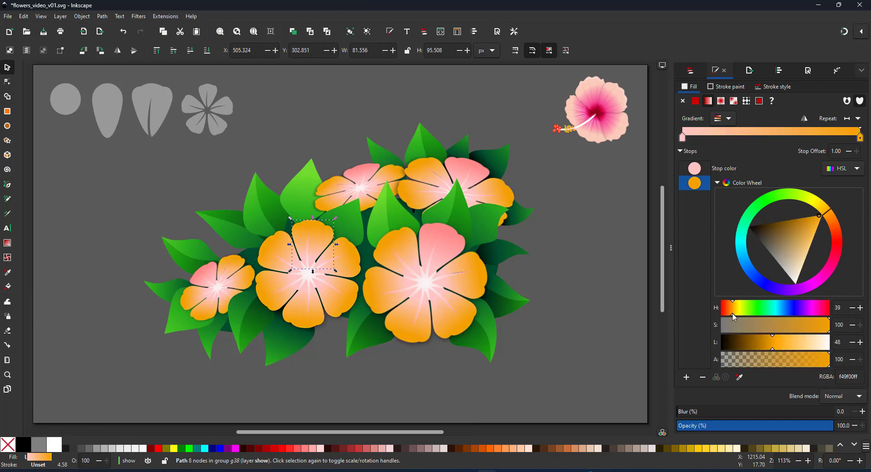
left_click(686, 137)
left_click(815, 200)
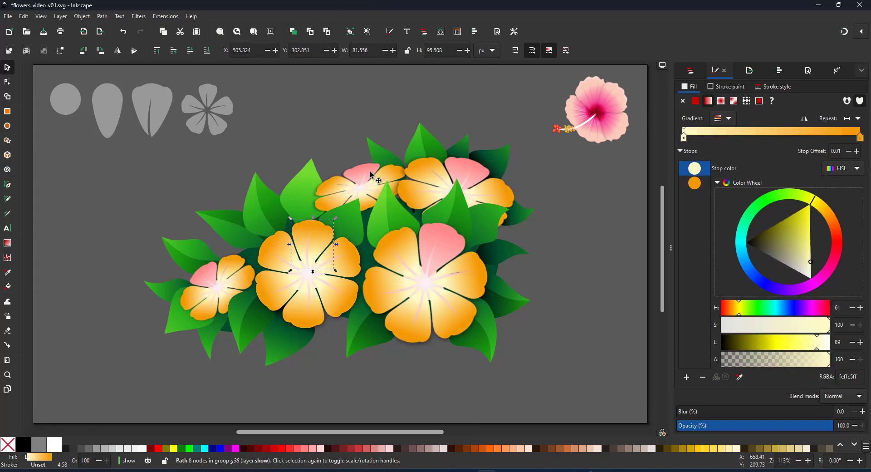
- Select the pink base petal in the largest flower and examine its place among the clones in that group
left_click(451, 236)
left_click(450, 241, "ctrl")
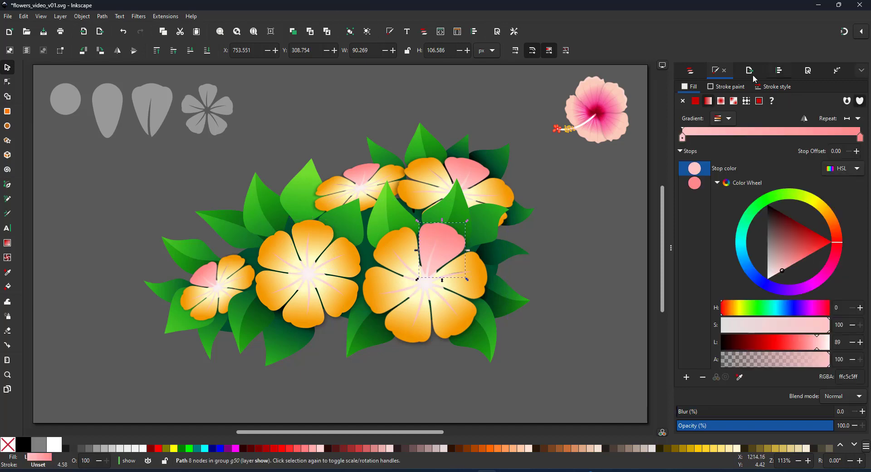
left_click(691, 71)
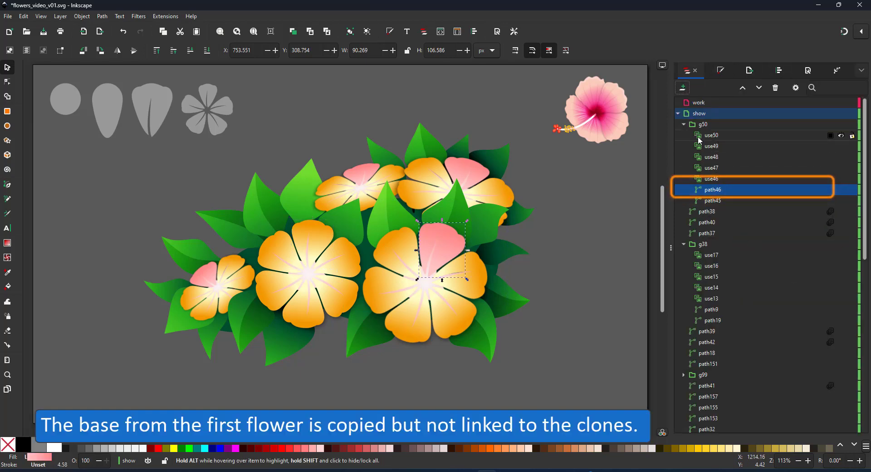
left_click(577, 271)
- Undo the petal colour changes and hide the show layer
key("ctrl+z")
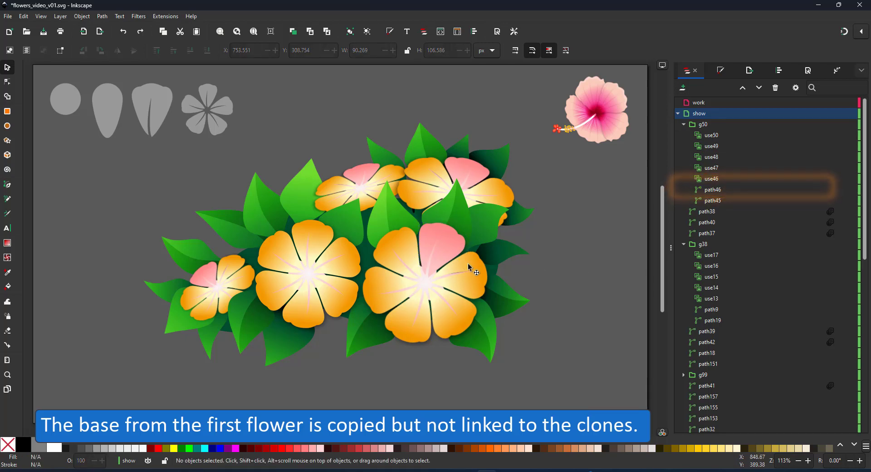
key("ctrl+z")
key("ctrl+z")
key("ctrl+z")
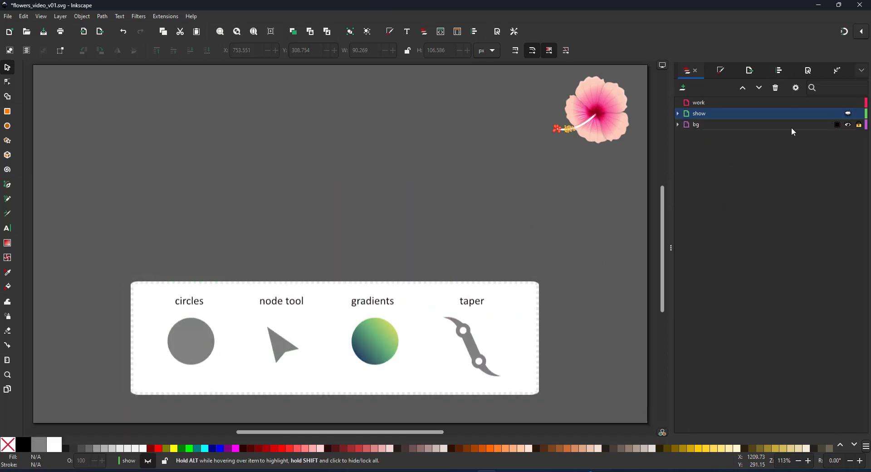
- Draw a cyan circle about 227 px across in the upper middle of the page on the work layer
left_click(708, 103)
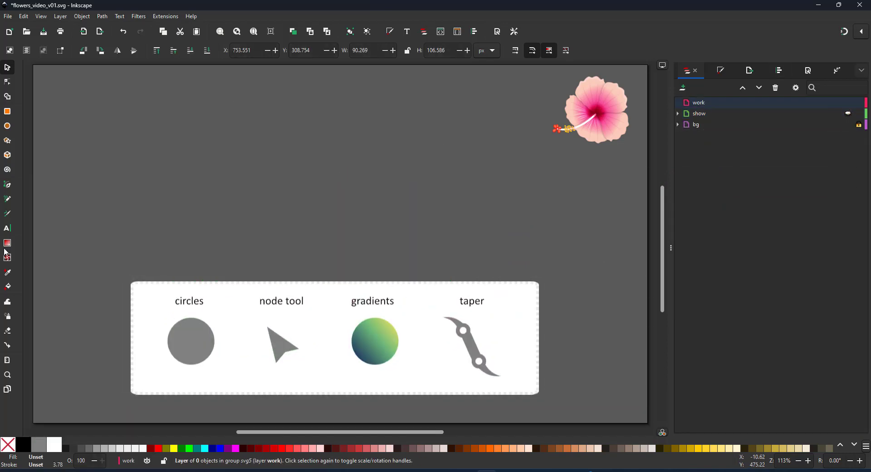
left_click(8, 127)
left_click_drag(302, 127, 418, 253)
- Convert the circle to a path ready for node editing
left_click(6, 83)
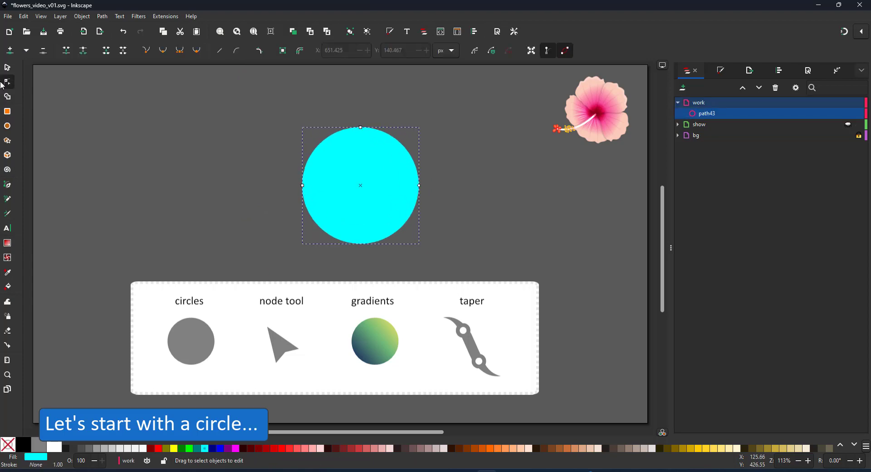
left_click(102, 16)
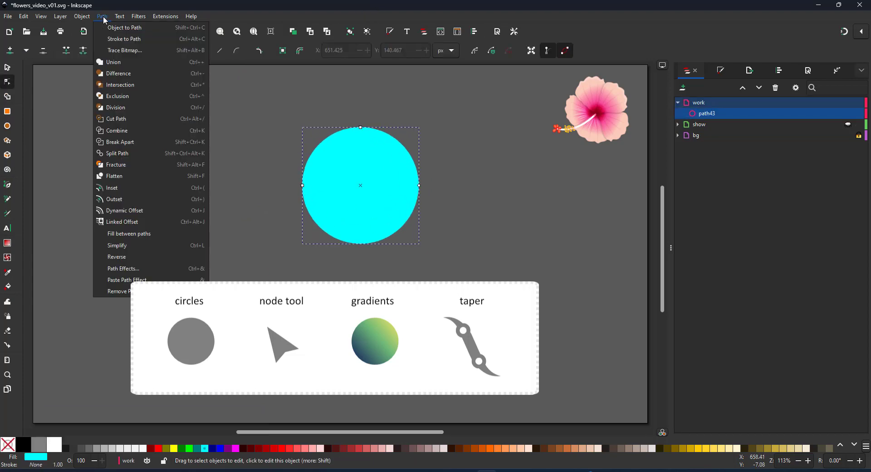
left_click(102, 17)
left_click(102, 16)
left_click(109, 28)
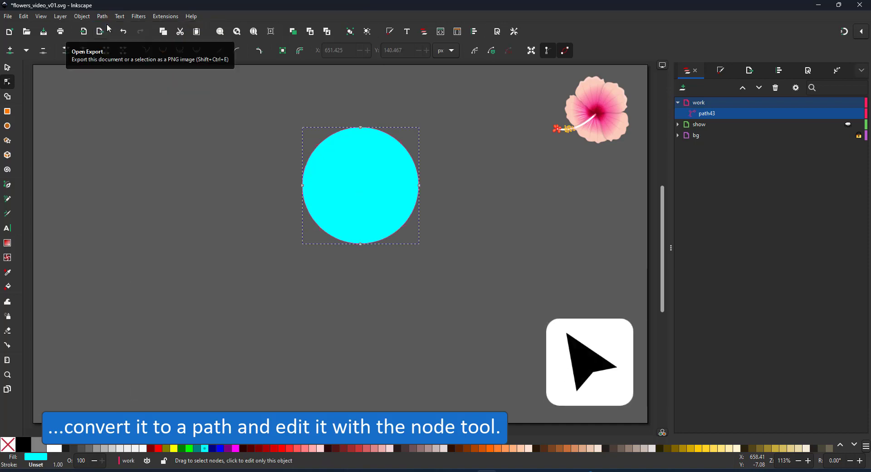
- Stretch the circle downward into a petal with a flattened top and add a node on each upper shoulder
left_click_drag(361, 244, 372, 352)
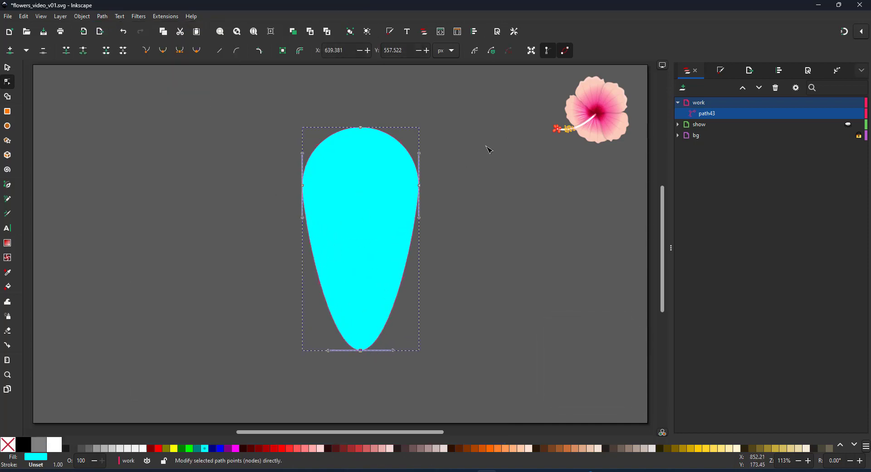
left_click_drag(364, 126, 355, 151)
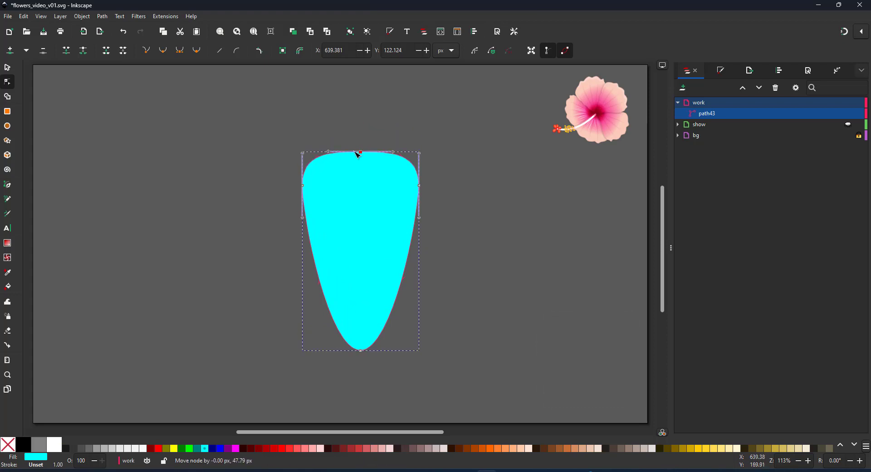
double_click(315, 159)
left_click(408, 161)
double_click(409, 162)
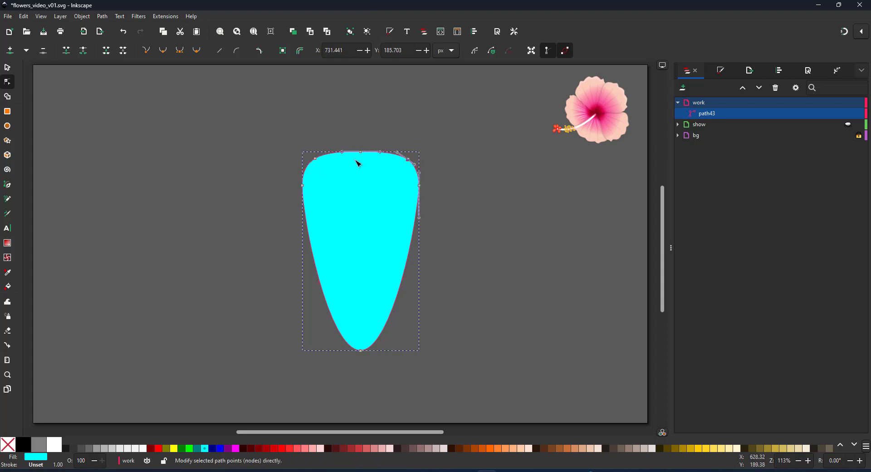
- Make the five upper nodes corners and bulge the two top segments upward into lobes
left_click_drag(270, 138, 431, 218)
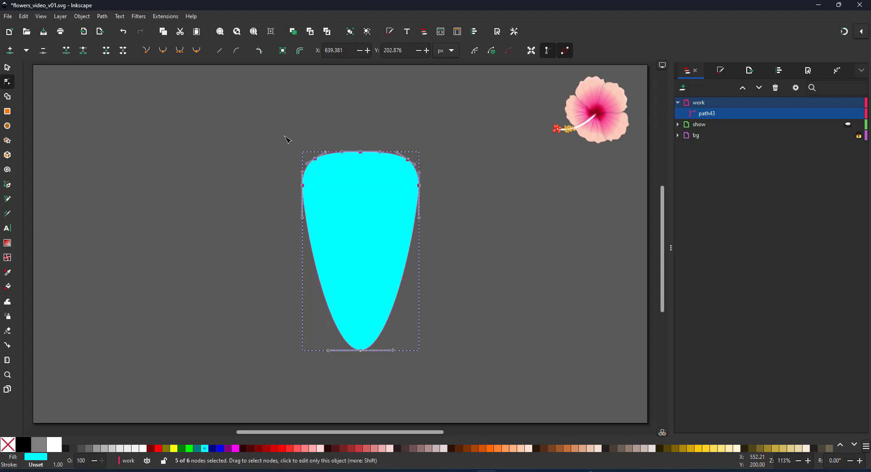
left_click(152, 54)
left_click_drag(332, 153, 332, 146)
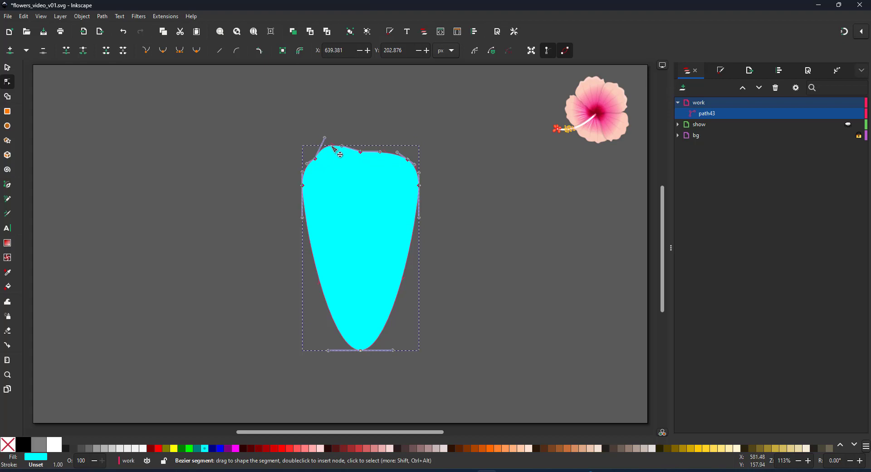
left_click_drag(397, 156, 396, 143)
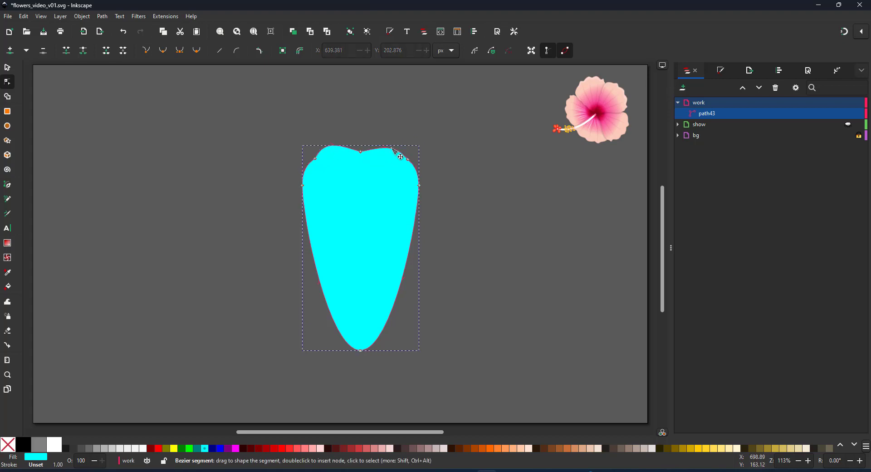
- Pull the bottom node's two handles up along the petal's sides to form a pointed tip
left_click_drag(366, 351, 364, 353)
key("ctrl+z")
left_click(360, 350)
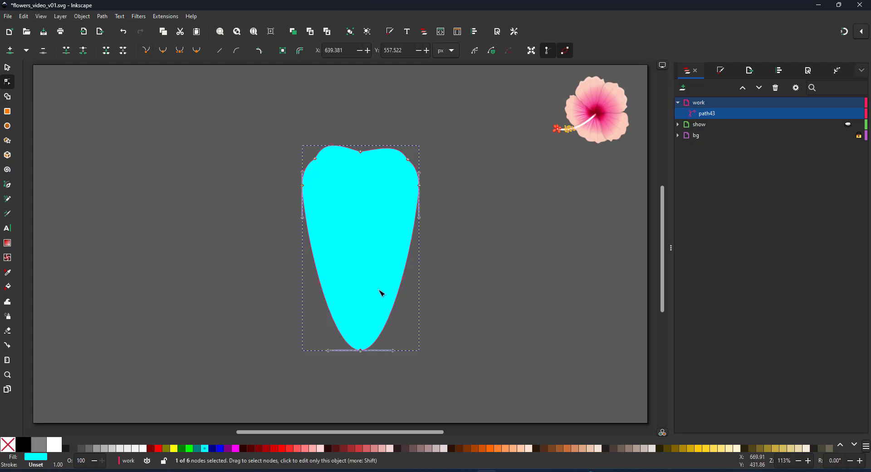
left_click_drag(393, 350, 388, 282)
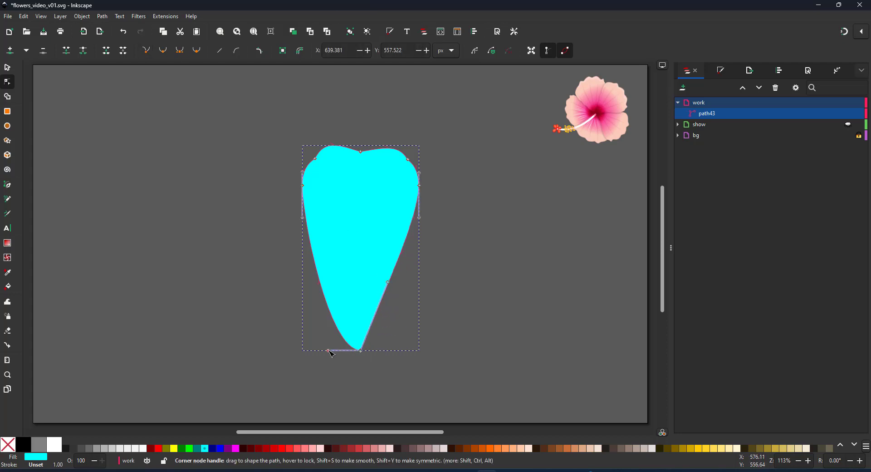
left_click_drag(329, 350, 340, 285)
- Scale the petal down proportionally to about 153 × 269 px and move it to the upper middle of the page
key("s")
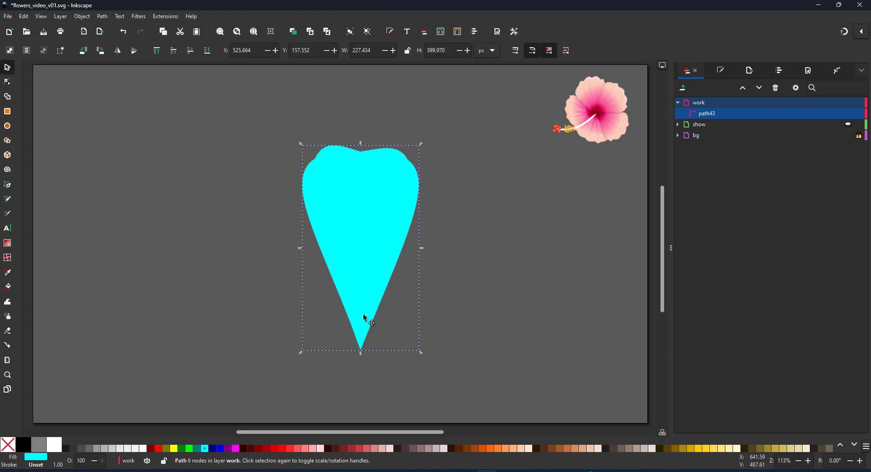
left_click_drag(366, 317, 363, 276)
left_click_drag(418, 103, 379, 175)
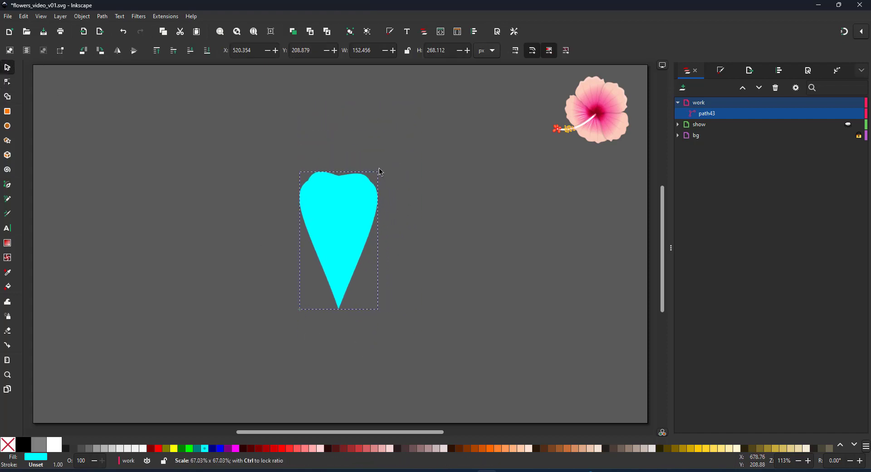
left_click_drag(359, 213, 356, 143)
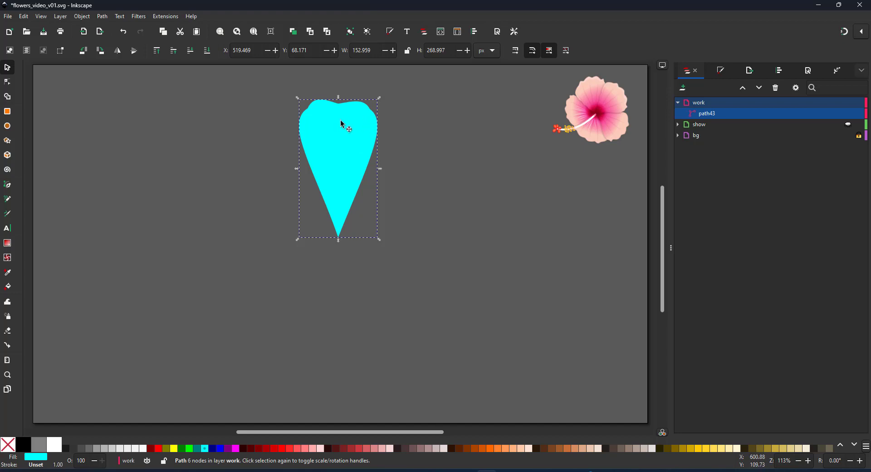
- Move the petal's rotation centre down to its pointed tip
key("n")
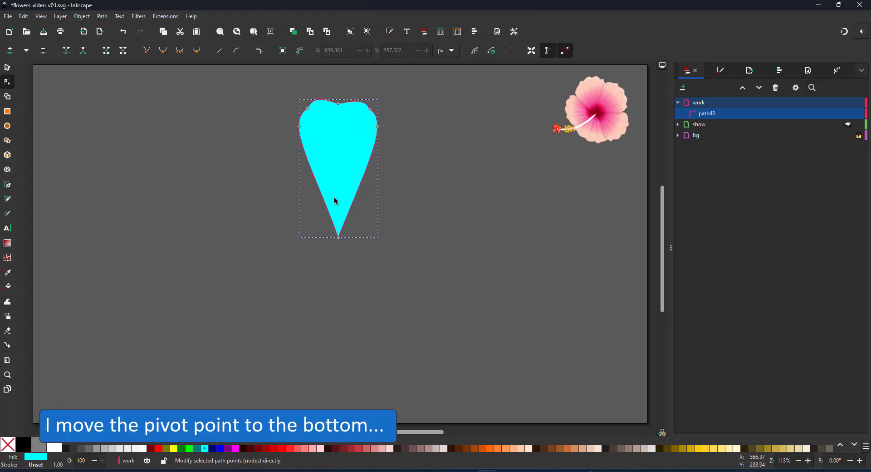
key("s")
left_click(342, 180)
left_click_drag(338, 171, 329, 212)
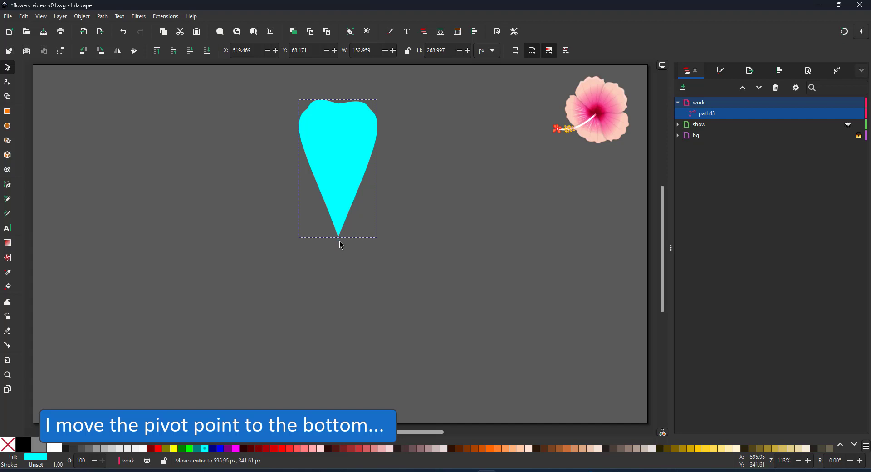
left_click_drag(342, 245, 340, 243)
- Create a clone of the petal and rotate it 45° clockwise around the tip
left_click(24, 16)
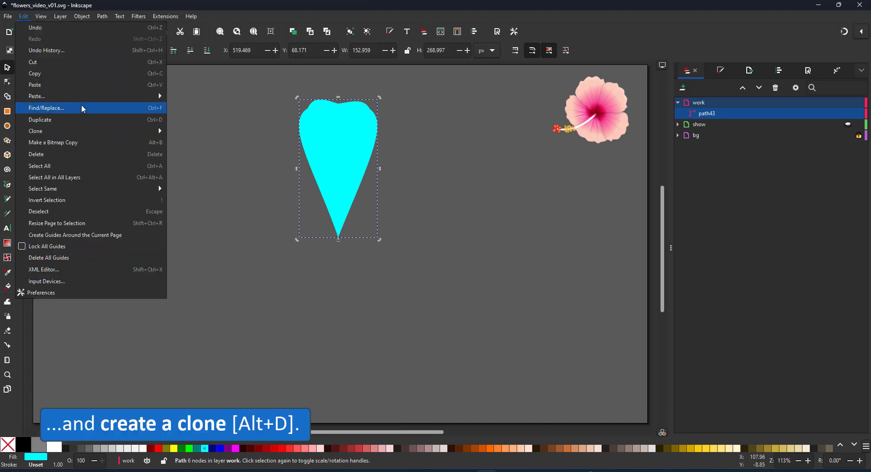
mouse_move(72, 132)
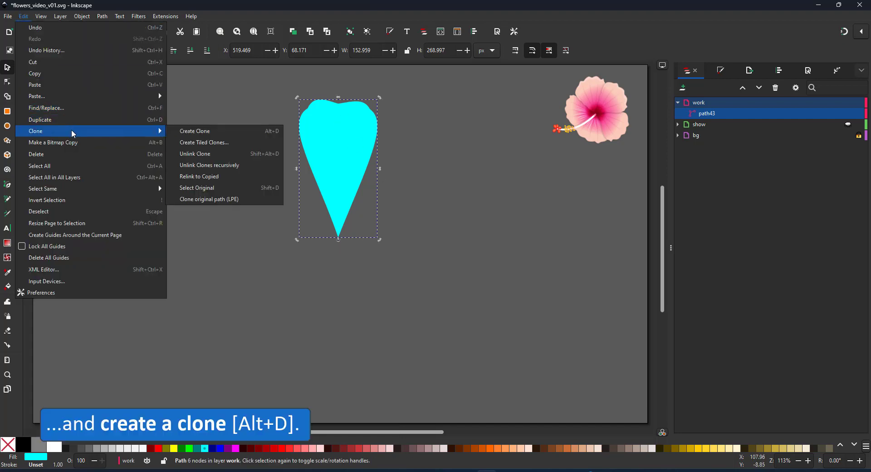
left_click(224, 136)
left_click_drag(380, 100, 450, 180)
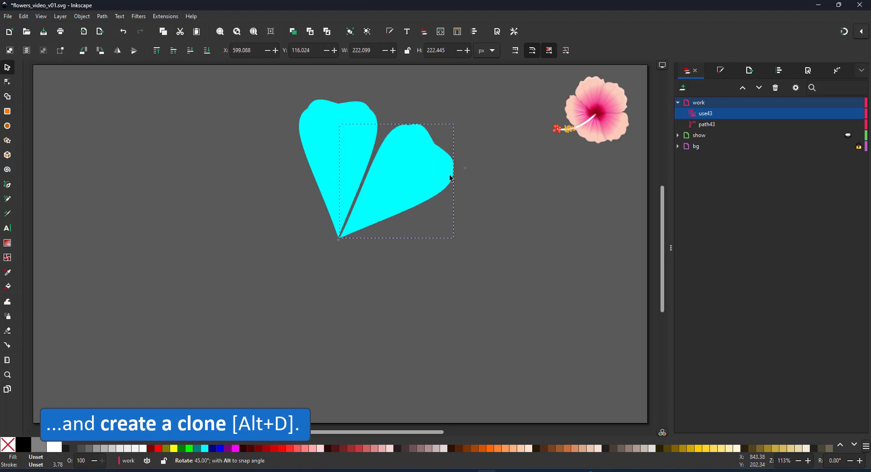
- Duplicate the petal clone and rotate the copies clockwise around the tip in 45° increments to fill the flower's right side
key("alt+d")
key("ctrl+d")
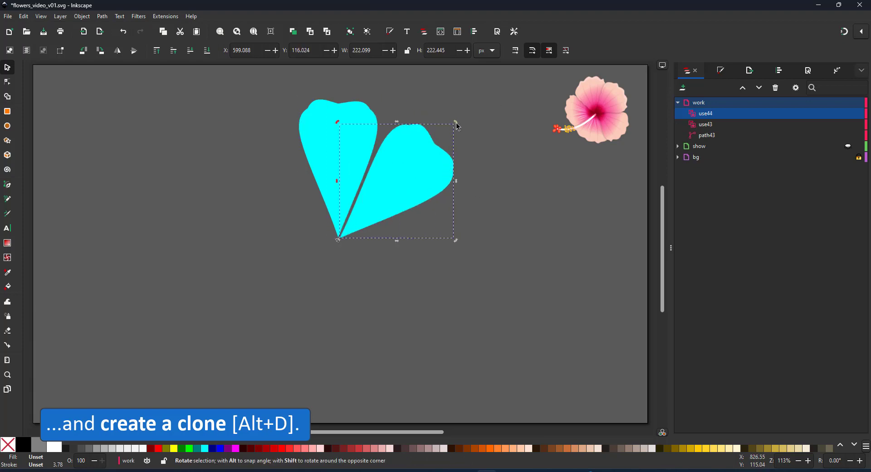
left_click_drag(455, 124, 483, 204)
key("ctrl+d")
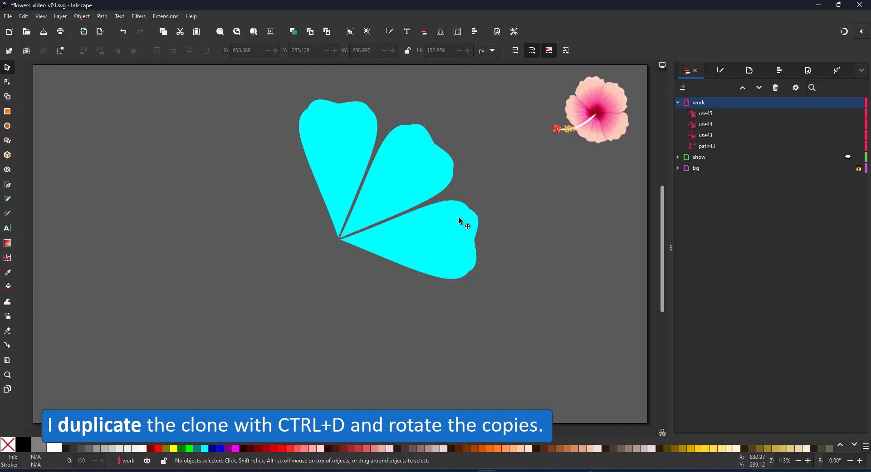
left_click_drag(481, 199, 457, 315)
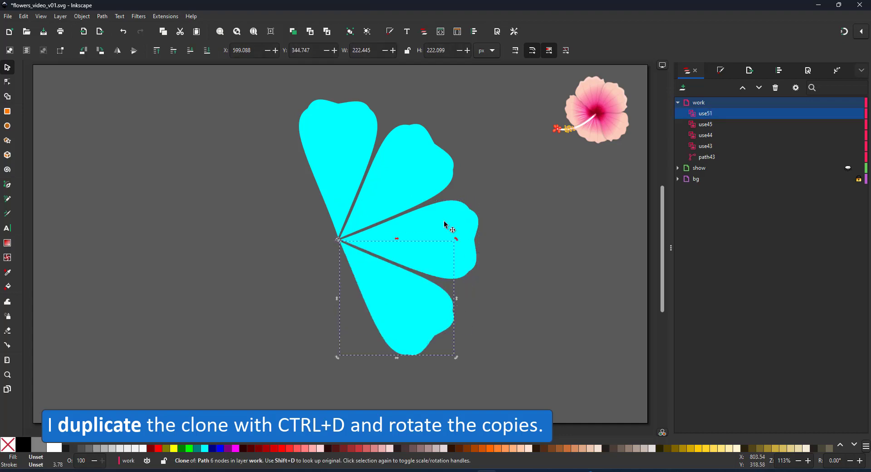
- Continue duplicating the clone and rotating each copy a further 45° around the tip to complete the ring of eight petals
key("ctrl+d")
left_click_drag(455, 245, 404, 320)
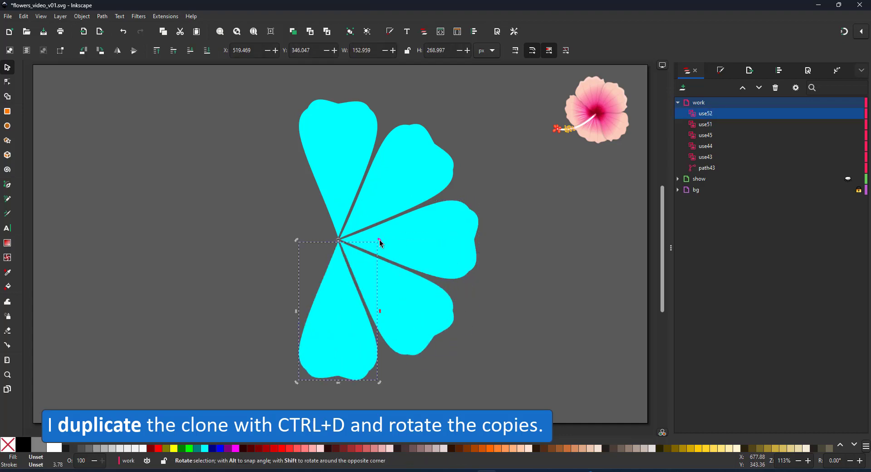
key("ctrl+d")
left_click_drag(378, 245, 362, 266)
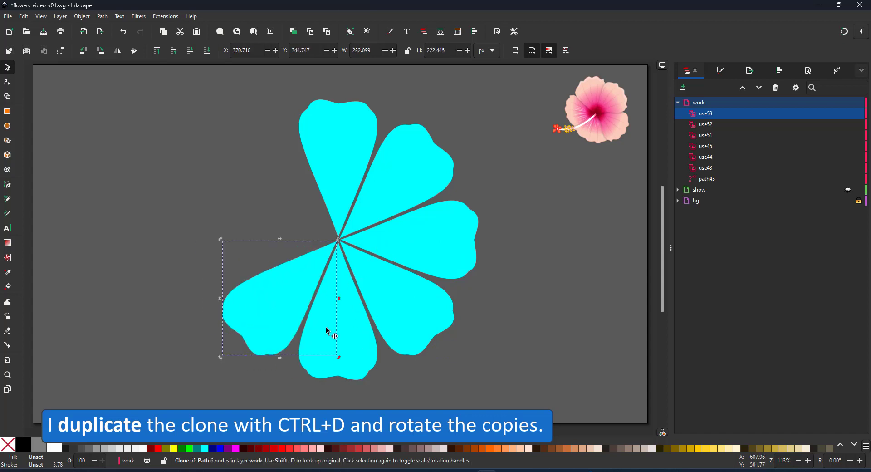
key("ctrl+d")
mouse_move(338, 357)
left_mouse_down()
mouse_move(287, 320)
mouse_move(282, 305)
left_mouse_up()
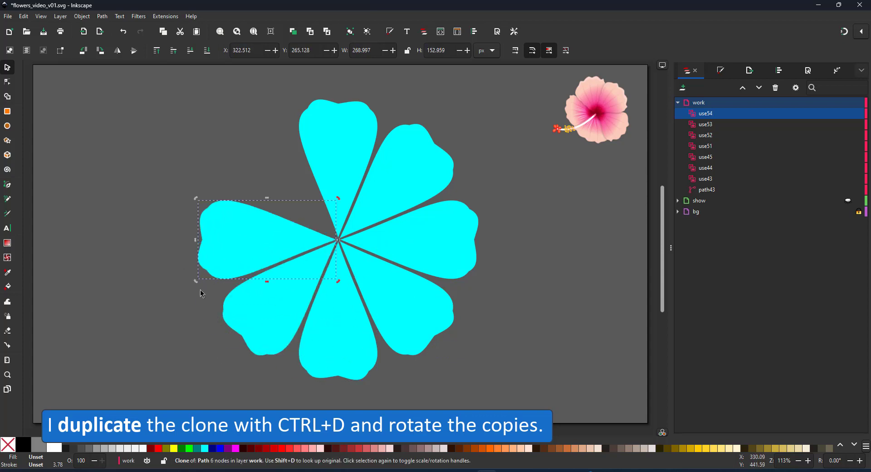
left_click_drag(198, 281, 244, 194)
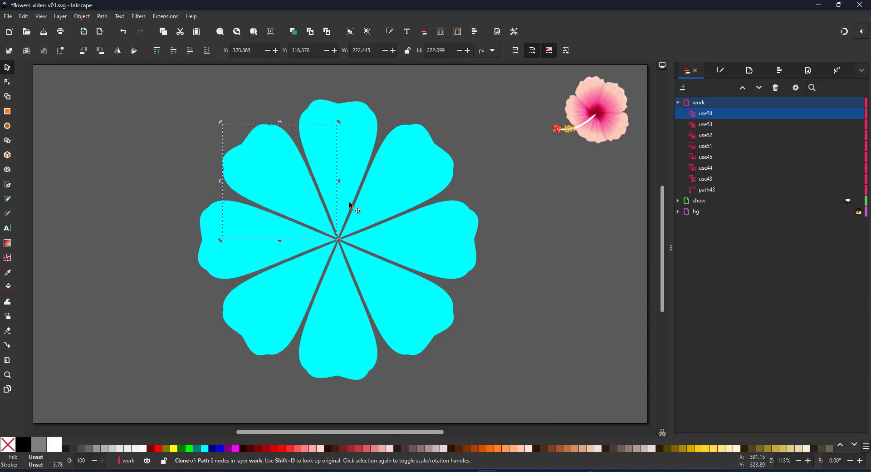
- Widen the base petal at its upper right node and bend its lower sides with the tip node's handles
left_click(7, 81)
key("Escape")
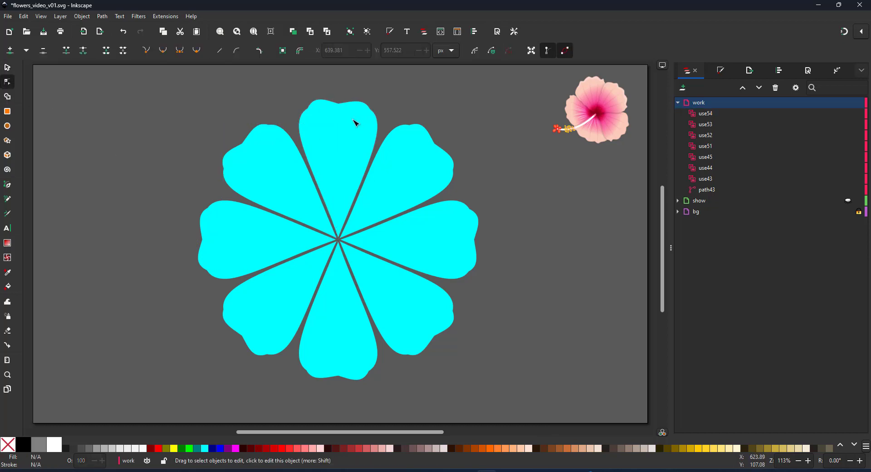
left_click(702, 188)
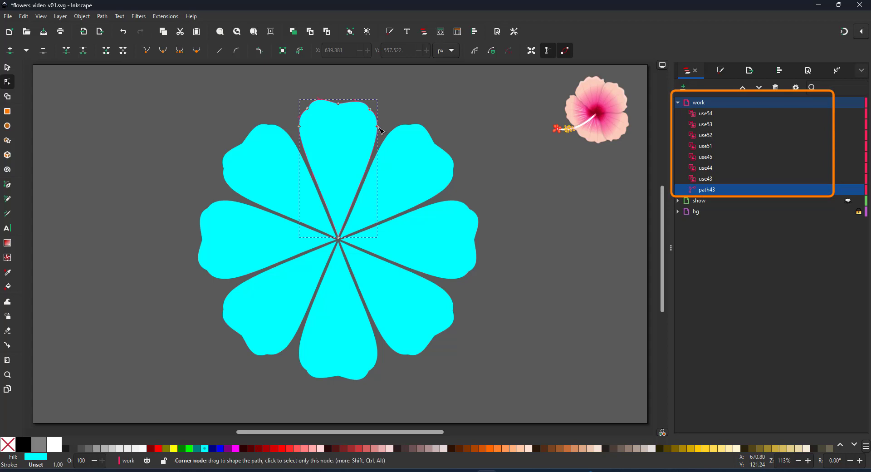
left_click_drag(377, 126, 382, 128)
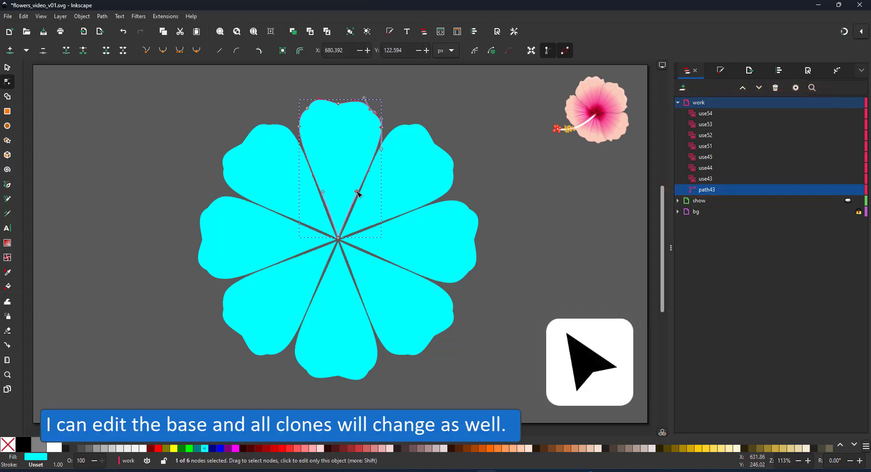
left_click_drag(358, 193, 317, 193)
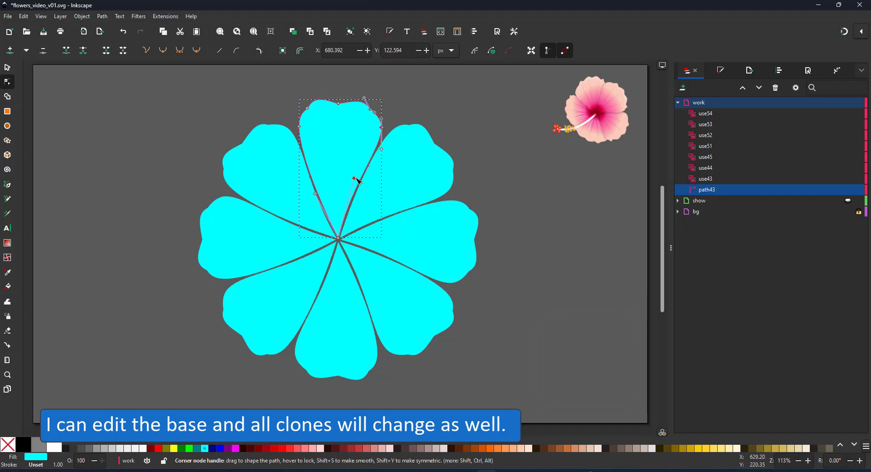
- Move the base petal's tip node slightly away from the flower's centre and add one node on each side close to it
left_click_drag(338, 239, 339, 232)
scroll(345, 229, "up", 3)
double_click(315, 216)
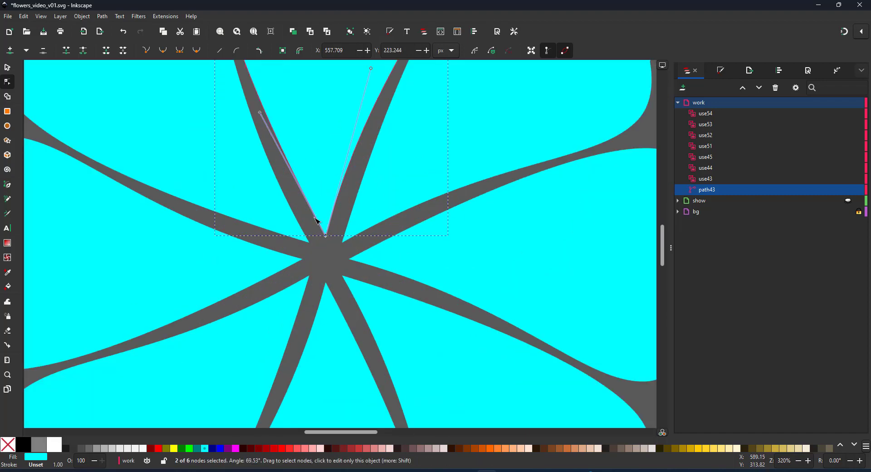
double_click(333, 211)
left_click_drag(294, 210, 365, 269)
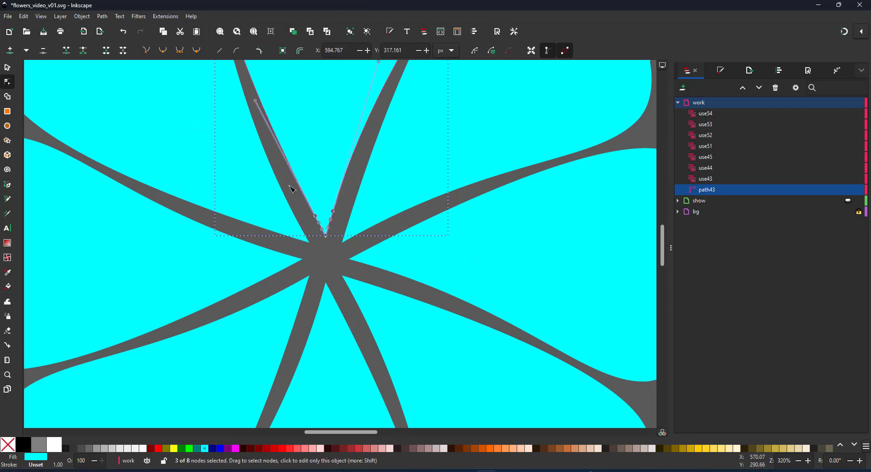
- Pull the base petal's middle tip node up into the petal and adjust its handles to form a narrow curved slit
left_click_drag(326, 237, 326, 91)
left_click_drag(360, 167, 353, 151)
left_click_drag(348, 144, 315, 203)
left_click_drag(356, 143, 334, 266)
scroll(426, 256, "down", 6)
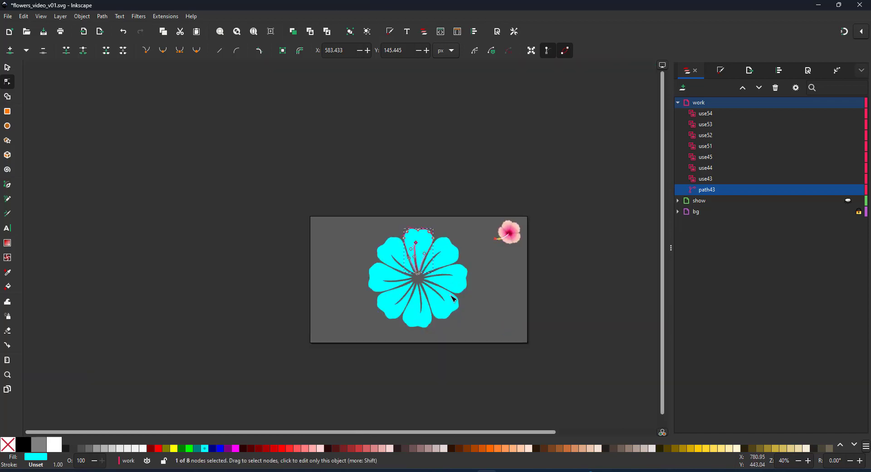
- Change the base petal's flat fill to light pink, ff8bacff
scroll(467, 315, "up", 2)
left_click(5, 66)
left_click(719, 72)
left_click(840, 239)
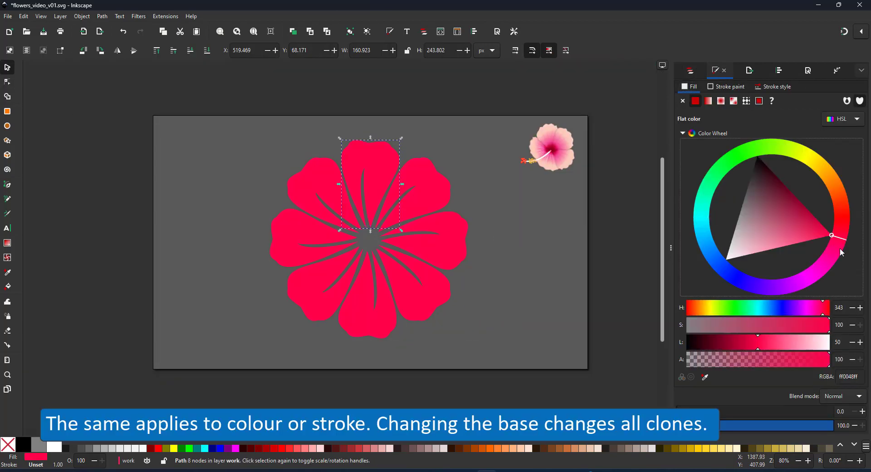
left_click_drag(829, 237, 774, 249)
- Give the base petal a linear gradient fill from pink to fully opaque white
left_click(707, 100)
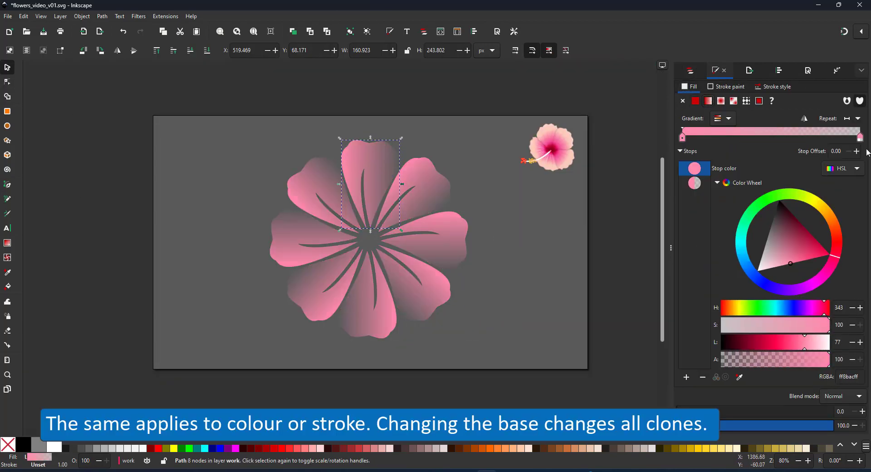
left_click(860, 138)
left_click(829, 358)
left_click_drag(823, 343, 831, 350)
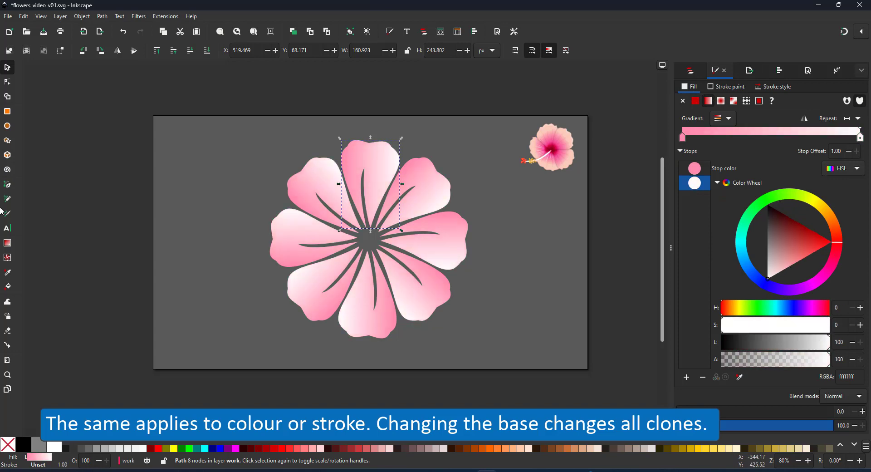
- Reposition the gradient's ends so it runs vertically from pink near the petal's top to white at the tip
left_click(6, 80)
left_click_drag(341, 184, 367, 156)
left_click_drag(400, 183, 366, 235)
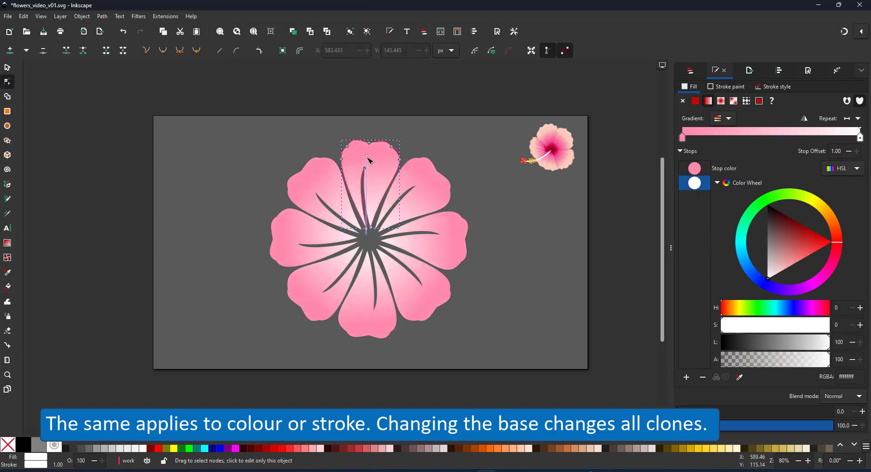
- Refine the base petal's slit curve with its node handles and move the upper left side node slightly outward
scroll(375, 197, "up", 2)
left_click(356, 154)
left_click(342, 148)
left_click(353, 139)
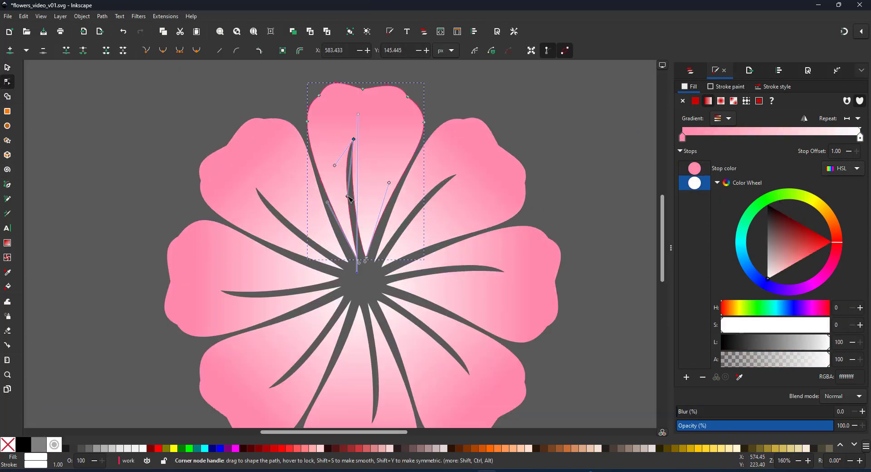
left_click_drag(348, 197, 340, 162)
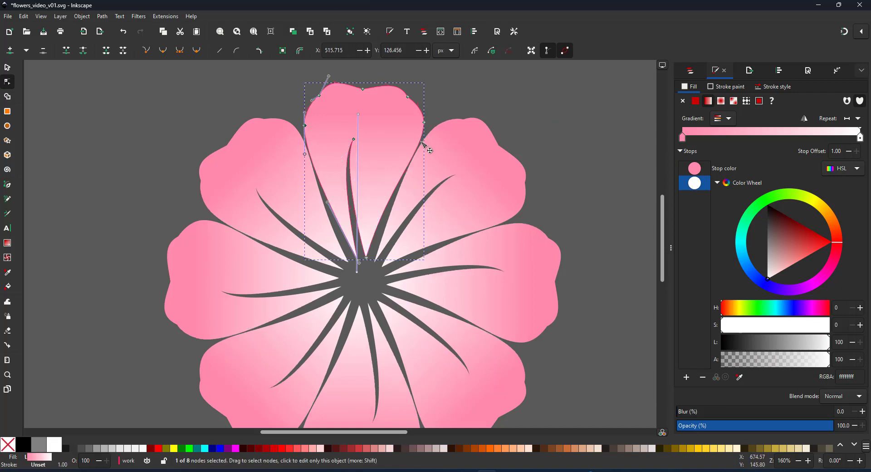
scroll(421, 224, "down", 4)
scroll(421, 223, "down", 3)
left_click(291, 181)
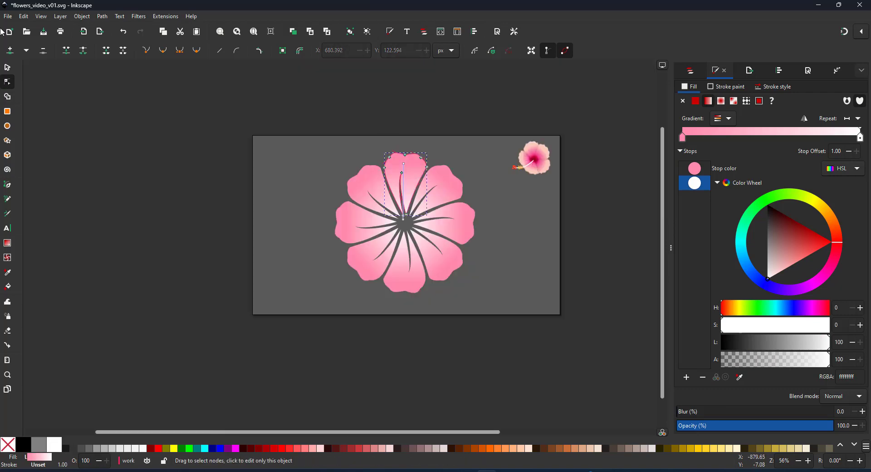
- Scale the right-hand petal clone down slightly in both length and width
left_click(7, 67)
scroll(403, 222, "up", 2)
left_click_drag(354, 212, 276, 225)
left_click(468, 235)
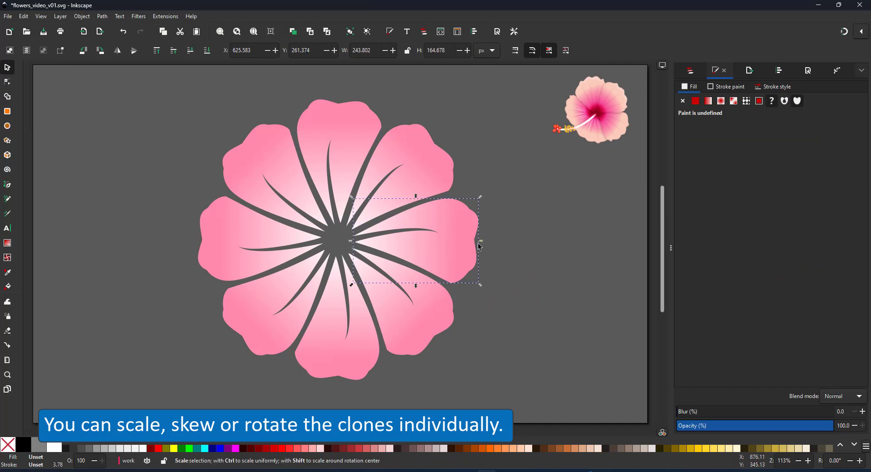
left_click_drag(481, 240, 467, 241)
left_click_drag(410, 285, 413, 280)
- Skew the right-hand and lower-right petal clones slightly and fine-tune their individual scale
left_click(410, 320)
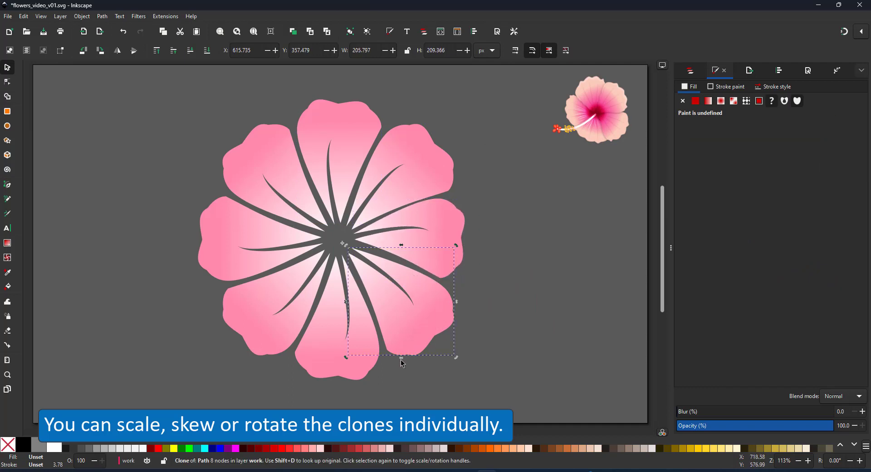
left_click_drag(402, 361, 407, 361)
left_click_drag(408, 281, 418, 280)
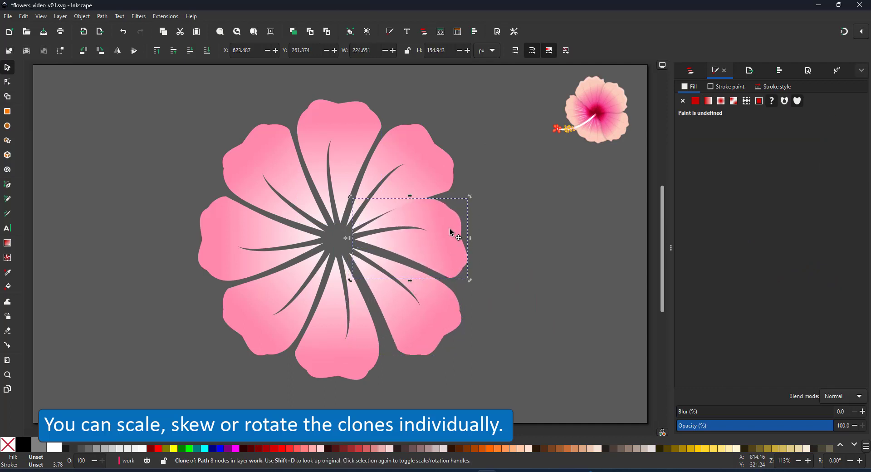
left_click_drag(470, 240, 484, 241)
left_click_drag(427, 313, 425, 307)
- Shorten the bottom and lower-left petal clones by scaling them vertically
left_click_drag(355, 361, 339, 363)
left_click(258, 308)
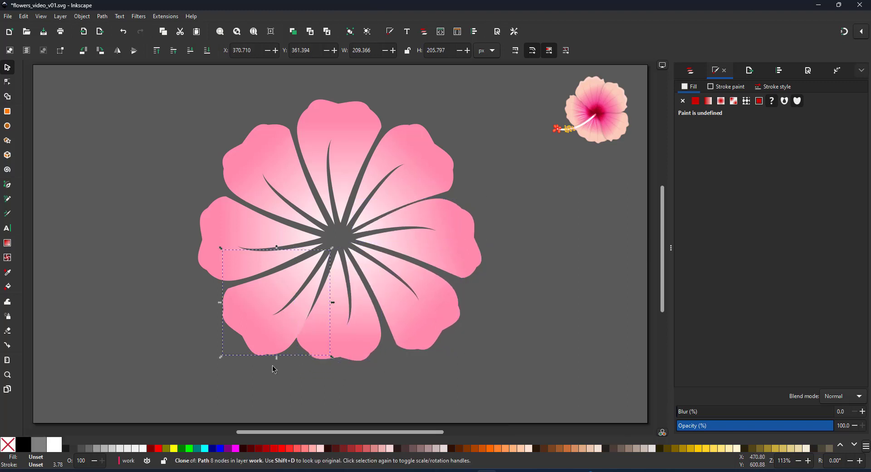
left_click_drag(276, 357, 275, 345)
- Skew the left-hand petal clone slightly and narrow the upper-left clone to about 191 px wide
left_click(248, 263)
left_click(262, 271)
left_click_drag(260, 284, 253, 286)
left_click(266, 169)
left_click_drag(221, 178, 231, 180)
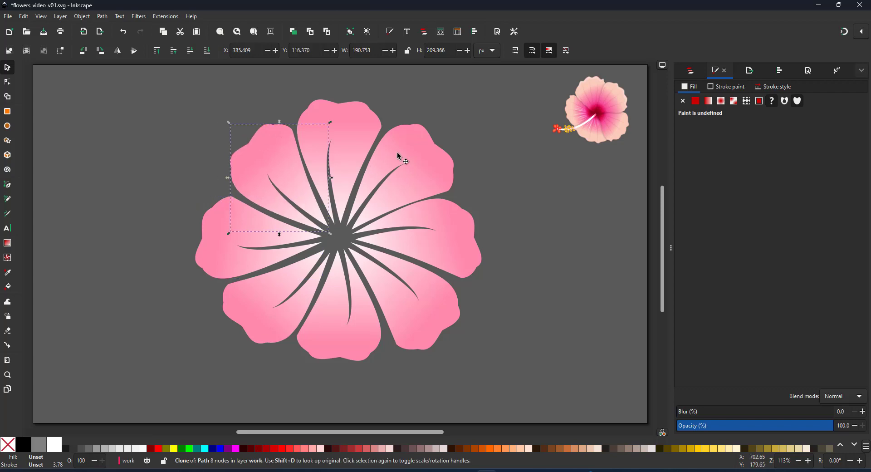
- Set the pink stop of the base petal's gradient to the darker colour c64369ff
left_click(352, 109)
left_click(694, 167)
left_click_drag(802, 238, 799, 246)
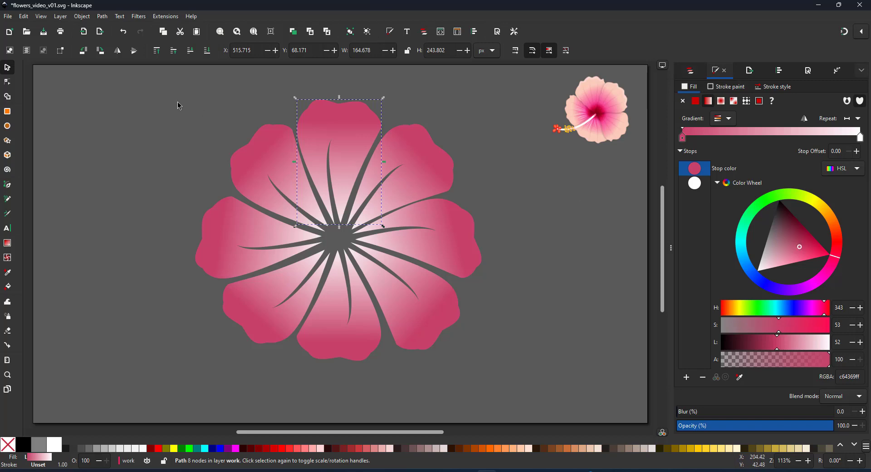
- Scale the whole flower to about 149 × 136 px in the page's upper-left corner and set the base petal's pink gradient stop to ff4c7fff
left_click_drag(138, 86, 374, 273)
left_click_drag(345, 227, 83, 100)
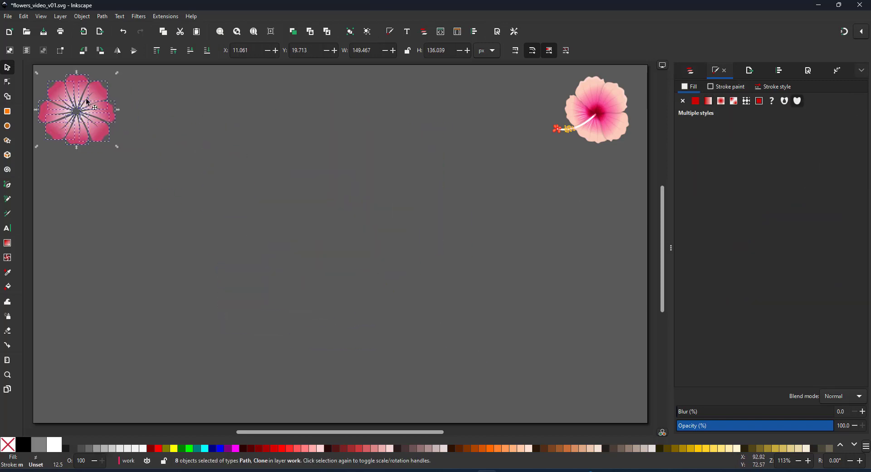
left_click(113, 128)
left_click(78, 95)
left_click_drag(807, 246, 804, 277)
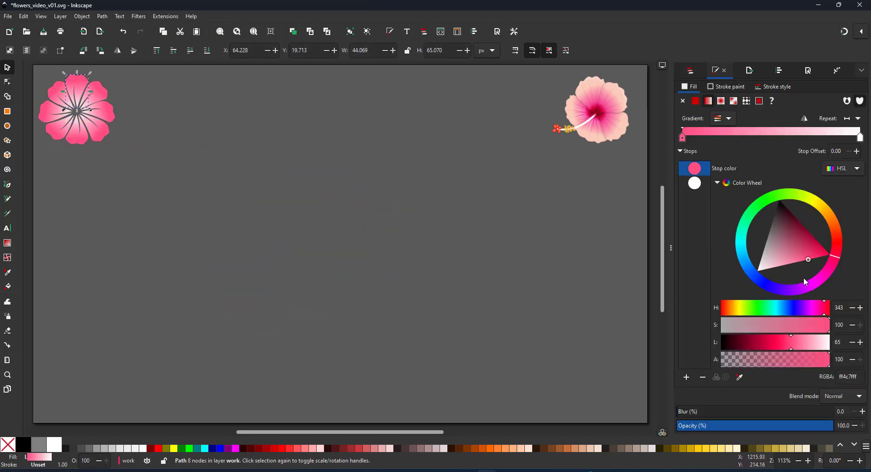
- Make an independent copy of the base petal, about 184 × 272 px, and place it in the upper middle of the page
left_click_drag(96, 93, 443, 300)
left_click(365, 191)
key("5")
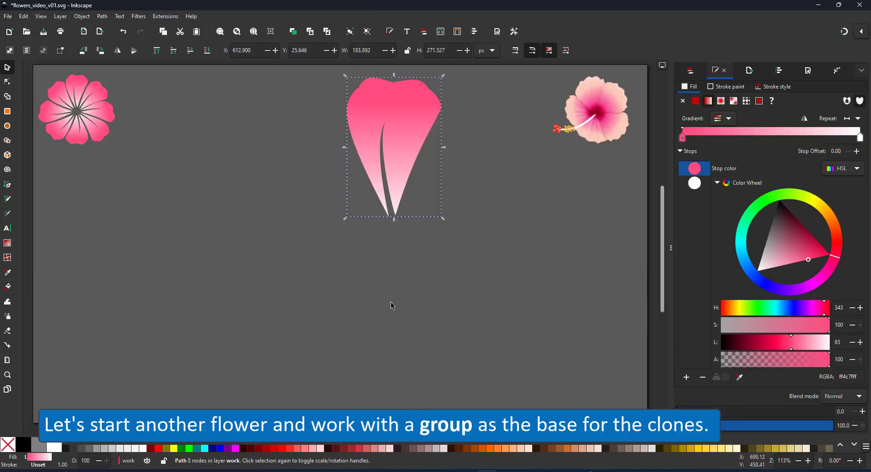
left_click_drag(418, 121, 378, 150)
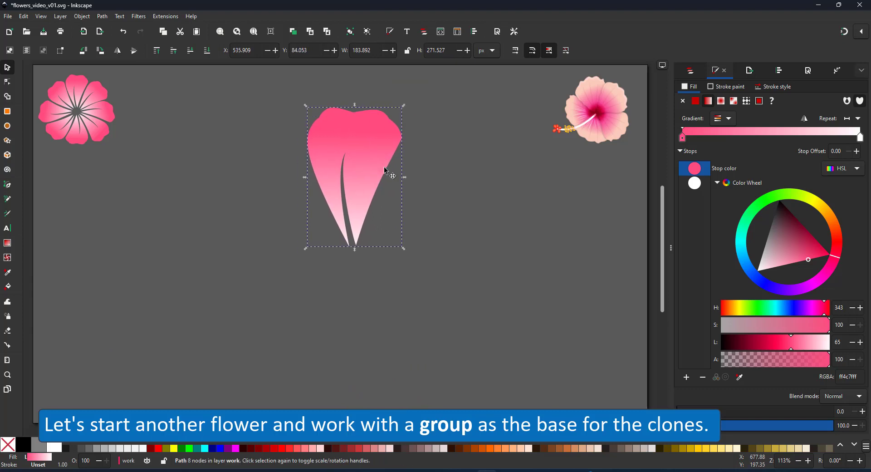
- Fill the new petal with flat orange
left_click(702, 74)
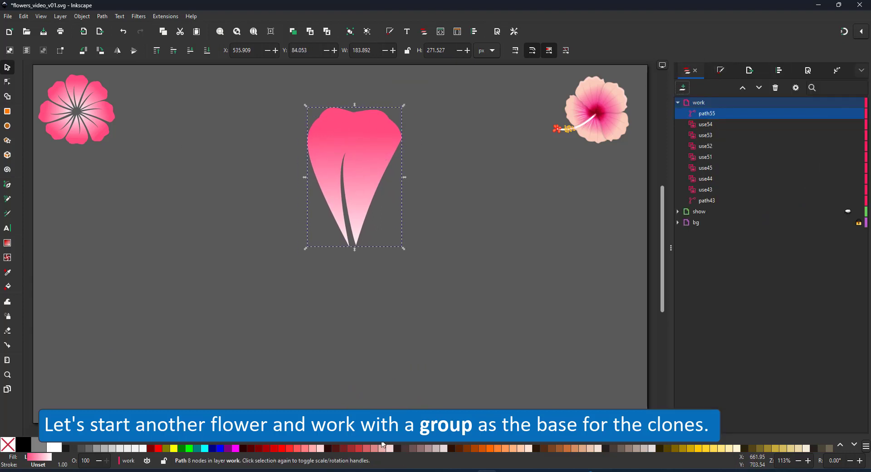
left_click(491, 448)
- Draw an open five-node line across the upper part of the orange petal with the Pen tool, leaving it unfilled
scroll(330, 145, "up", 2)
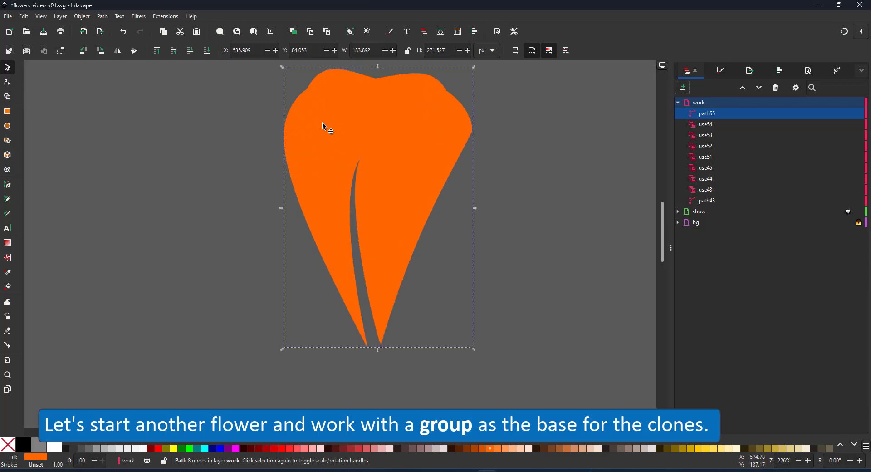
left_click(7, 82)
left_click(7, 186)
left_click(292, 125)
left_click(310, 94)
left_click(375, 91)
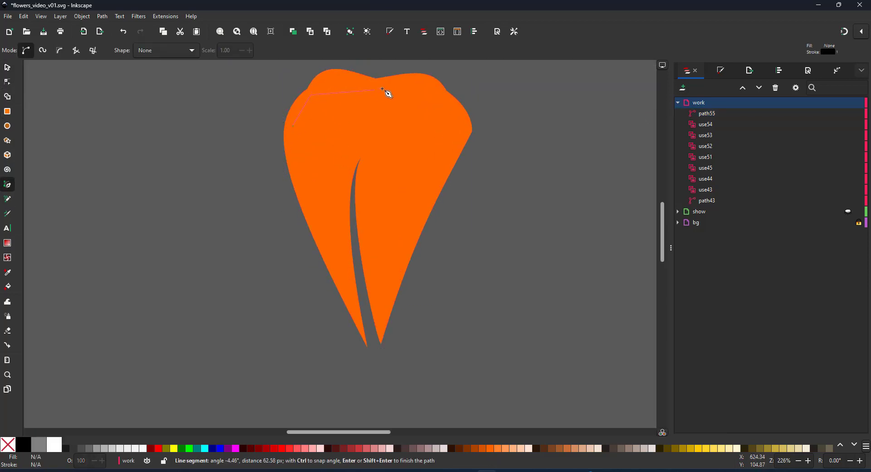
left_click(441, 100)
left_click(461, 134)
key("Return")
left_click(205, 448)
key("ctrl+z")
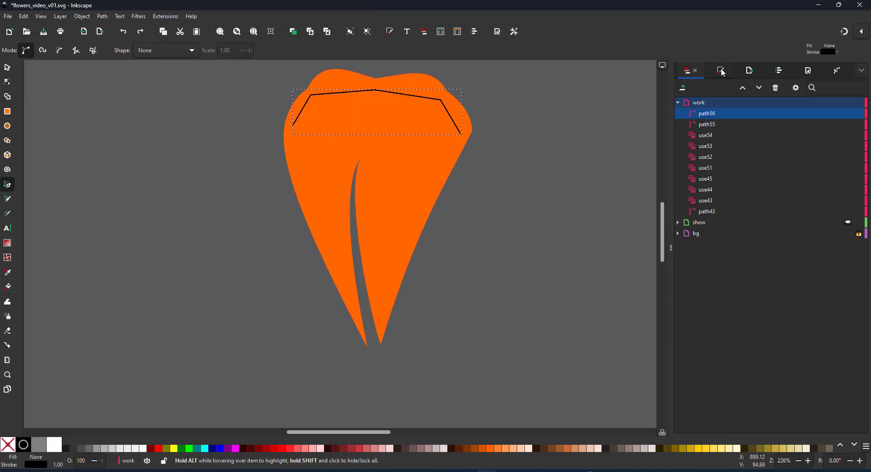
- Apply a Taper stroke effect to the line across the orange petal with a stroke width of 2
left_click(836, 71)
type("taper")
key("Down")
key("Return")
type("1")
key("Return")
mouse_move(736, 138)
left_mouse_down()
mouse_move(687, 147)
mouse_move(697, 146)
left_mouse_up()
type("2")
key("Return")
- Bend the tapered line's segments into curves that follow the petal's scalloped upper edge
left_click(11, 83)
left_click_drag(302, 112, 339, 80)
left_click_drag(416, 96, 418, 86)
left_click_drag(451, 118, 458, 116)
left_click_drag(294, 118, 352, 86)
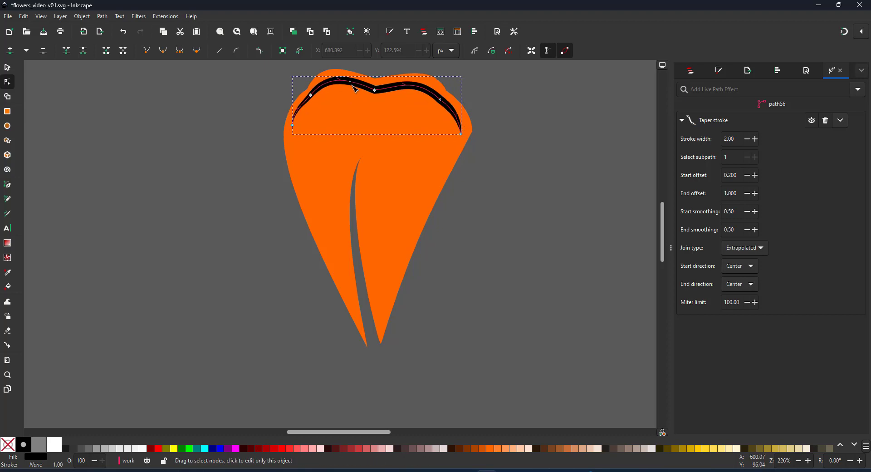
- Fill the tapered line with near-white f9f9f9ff and blur it into a soft highlight
left_click(142, 448)
left_click(718, 70)
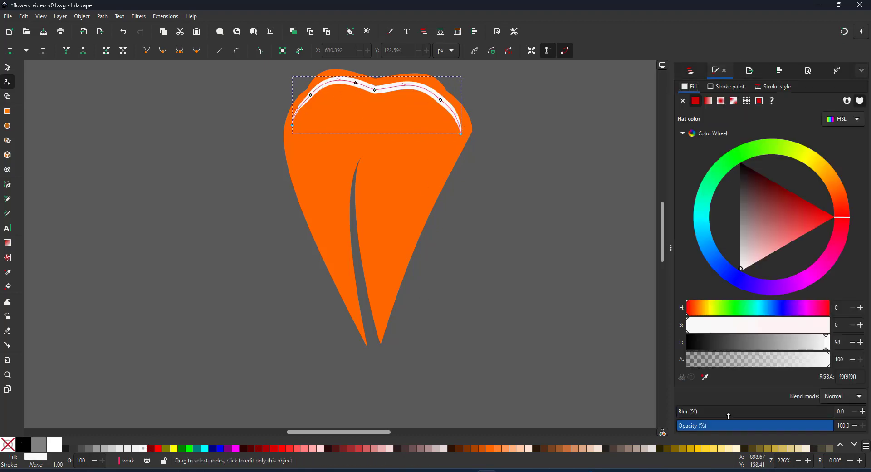
left_click(723, 411)
left_click_drag(723, 412, 721, 415)
- Recolour the petal blue (0094ffff) and add a linear gradient fading to a lighter opaque blue at its tip
left_click(361, 130)
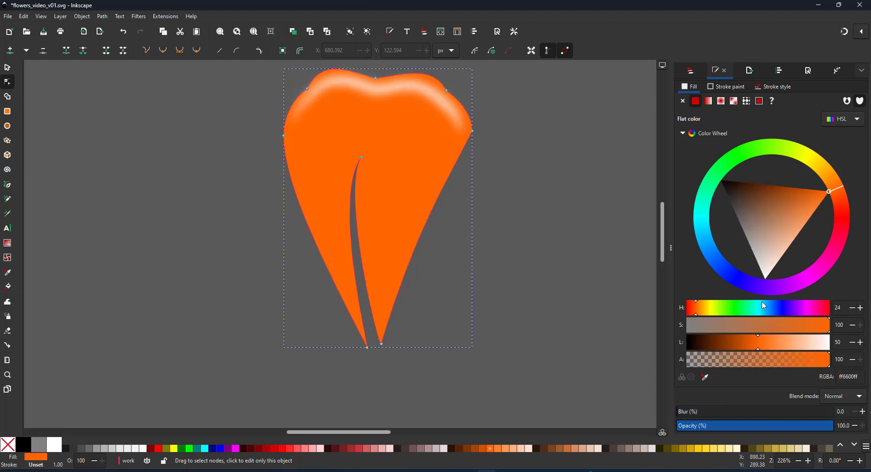
left_click_drag(762, 304, 768, 308)
left_click(7, 243)
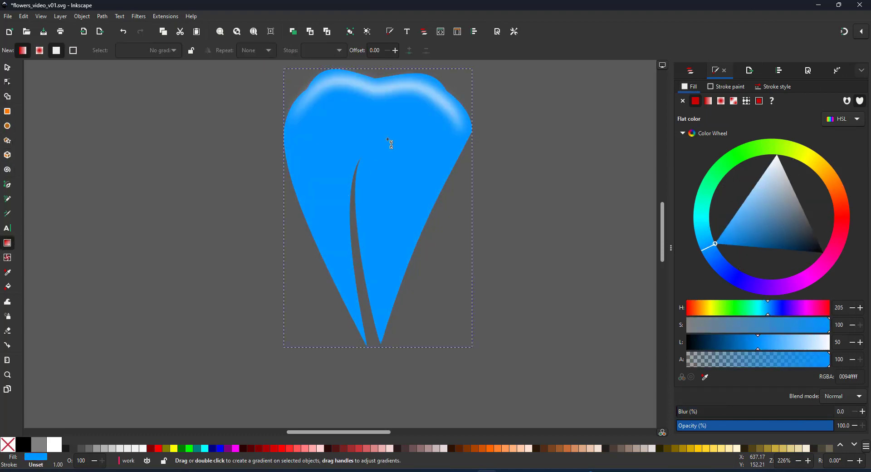
left_click_drag(388, 147, 383, 319)
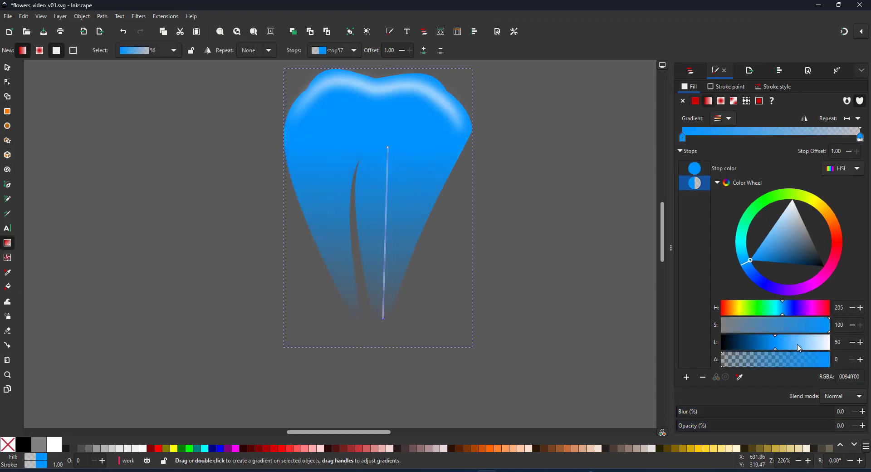
left_click(2, 69)
- Draw an ellipse about 58 × 217 px over the petal's slit, filled white and sent behind the petal
left_click(4, 127)
mouse_move(337, 126)
left_mouse_down()
mouse_move(437, 363)
mouse_move(396, 349)
left_mouse_up()
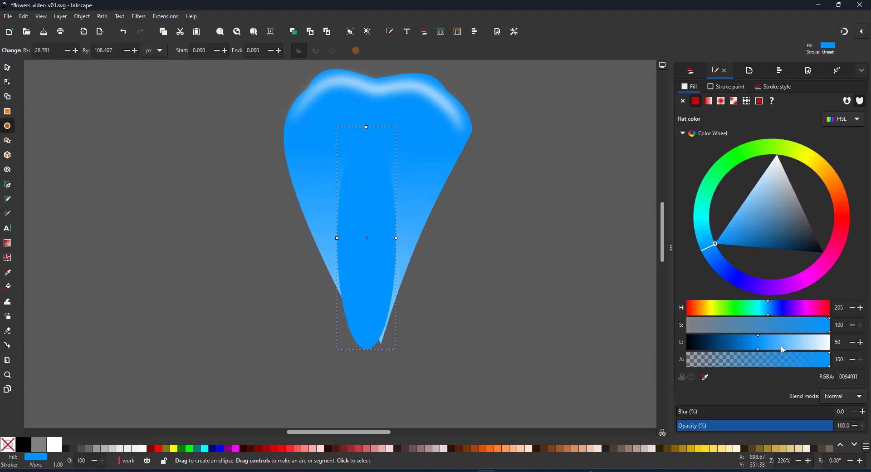
left_click_drag(780, 347, 833, 349)
key("End")
- Tilt the white ellipse and position it behind the petal so it fills the slit
left_click(7, 70)
left_click(373, 340)
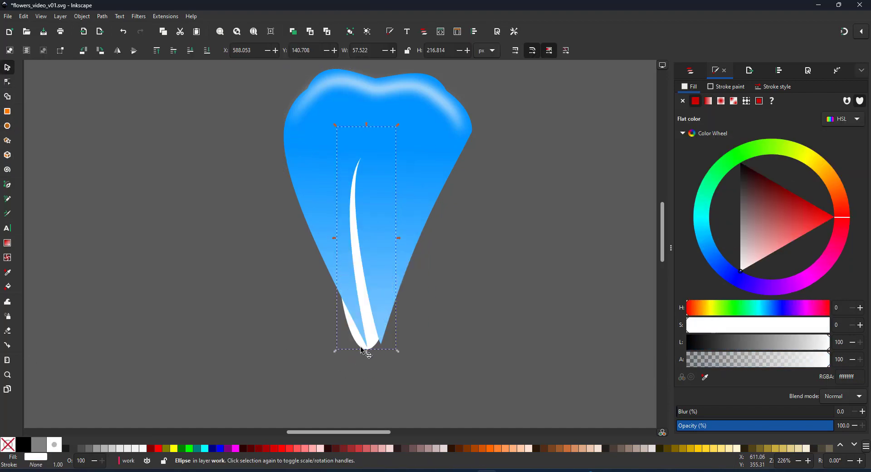
left_click_drag(366, 353, 383, 354)
mouse_move(378, 347)
left_mouse_down()
mouse_move(365, 330)
mouse_move(379, 347)
left_mouse_up()
- Convert the white ellipse to a path and pull its lowest node down to a point just past the petal's tip
left_click(103, 17)
left_click(132, 25)
key("n")
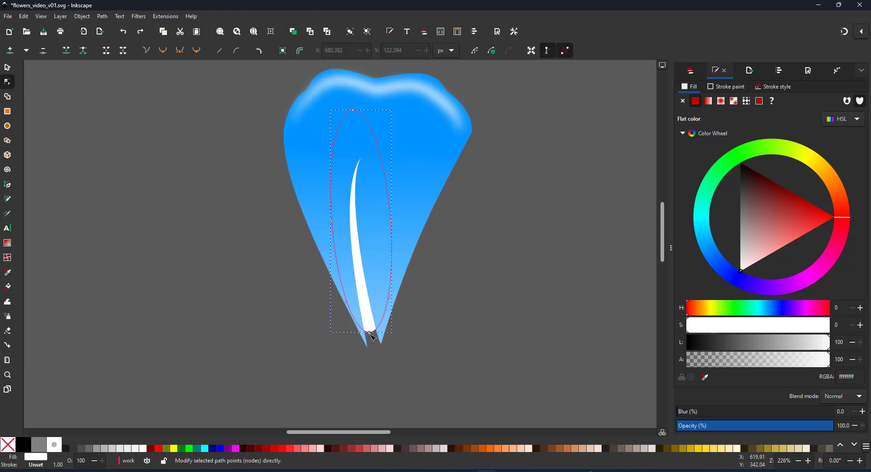
left_click_drag(368, 332, 390, 324)
left_click_drag(375, 353, 377, 356)
- Give the white vein shape a vertical linear gradient and tint its upper stop a pale blue
left_click_drag(361, 356, 361, 161)
key("g")
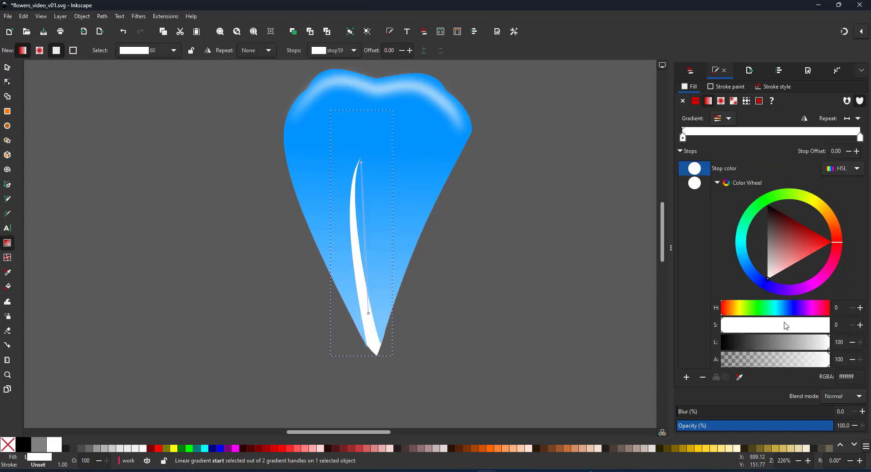
left_click(741, 254)
left_click(761, 246)
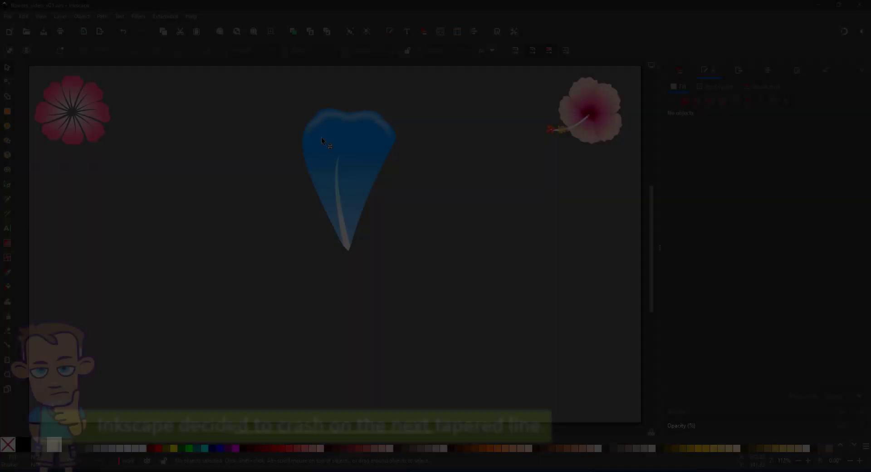
- Group the three shapes of the blue petal and create a clone of the group
key("ctrl+g")
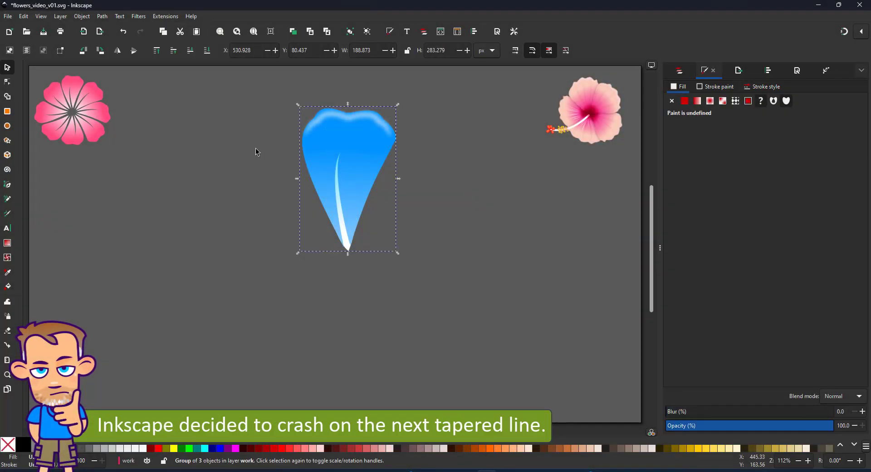
left_click(23, 16)
mouse_move(90, 130)
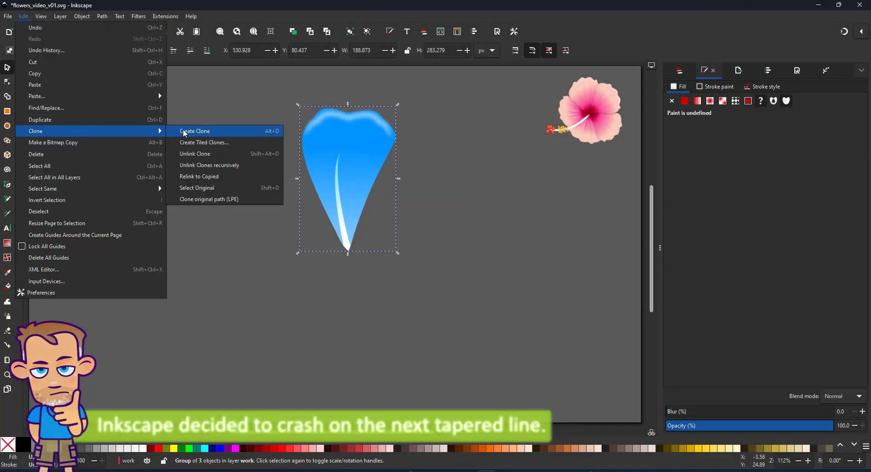
left_click(190, 131)
- Rotate the cloned petal clockwise about the petal's tip so it sits beside the original
left_click(382, 135)
left_click_drag(397, 105, 446, 162)
key("ctrl+z")
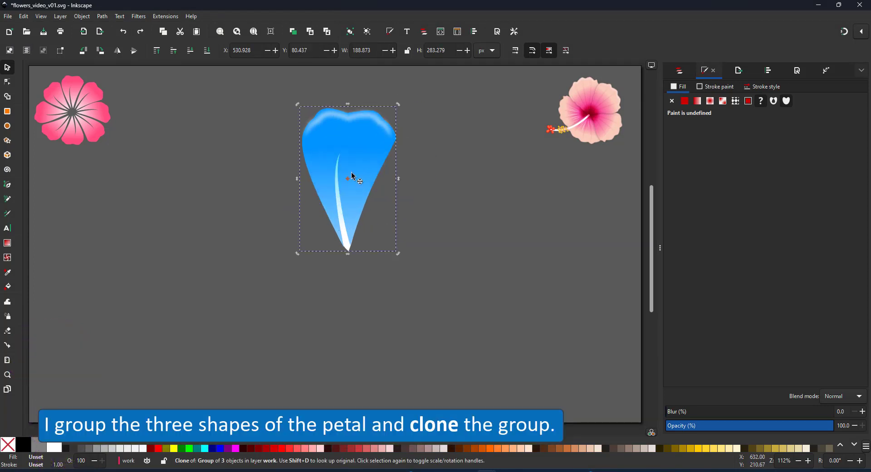
left_click_drag(399, 107, 472, 209)
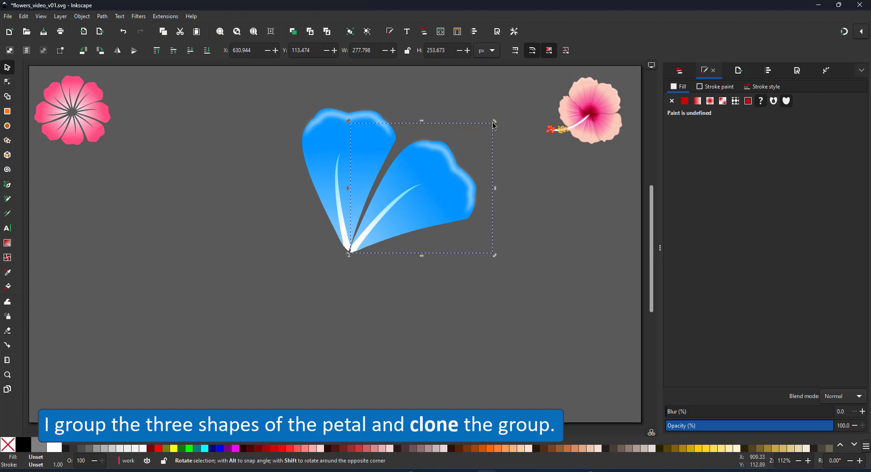
- Duplicate the petal clone five more times, rotating each copy about the tip to complete a seven-petal flower
key("ctrl+d")
left_click_drag(495, 121, 510, 272)
key("ctrl+d")
left_click_drag(505, 226, 462, 350)
key("ctrl+d")
left_click_drag(466, 256, 410, 337)
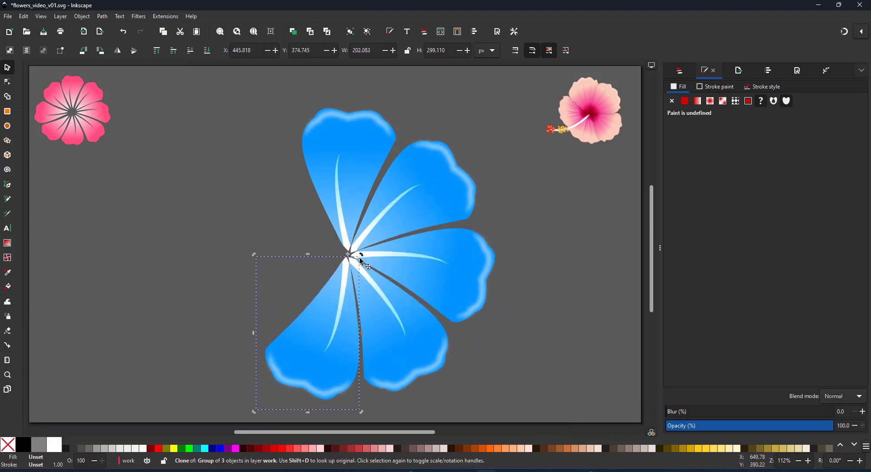
key("ctrl+d")
mouse_move(357, 254)
left_mouse_down()
mouse_move(349, 278)
mouse_move(355, 268)
left_mouse_up()
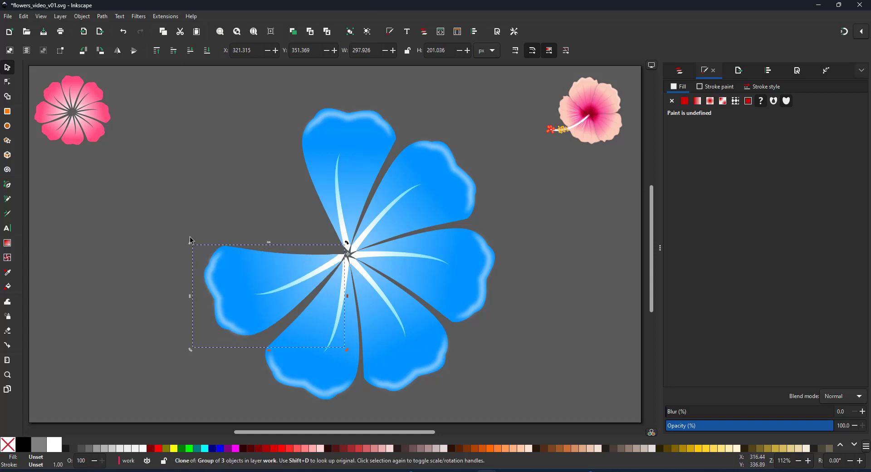
key("ctrl+d")
mouse_move(191, 241)
left_mouse_down()
mouse_move(210, 188)
mouse_move(273, 128)
left_mouse_up()
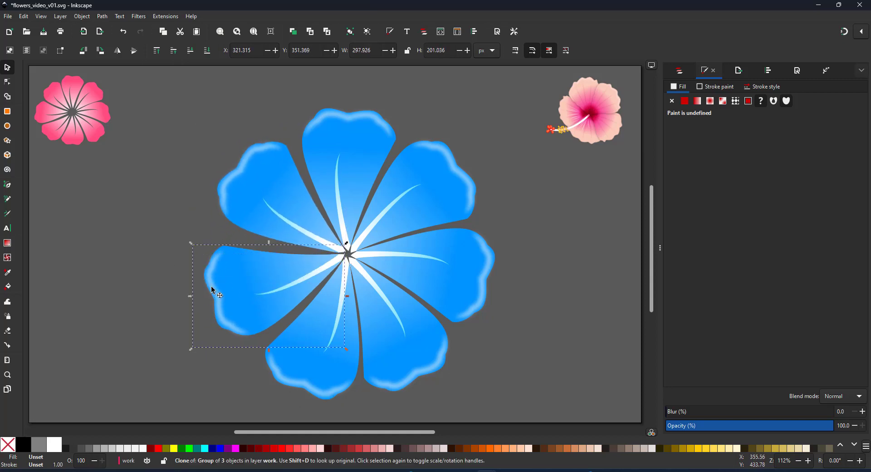
- Rotate the individual petal clones slightly about the flower's centre to even out the gaps between them
left_click_drag(192, 244, 193, 233)
left_click(295, 358)
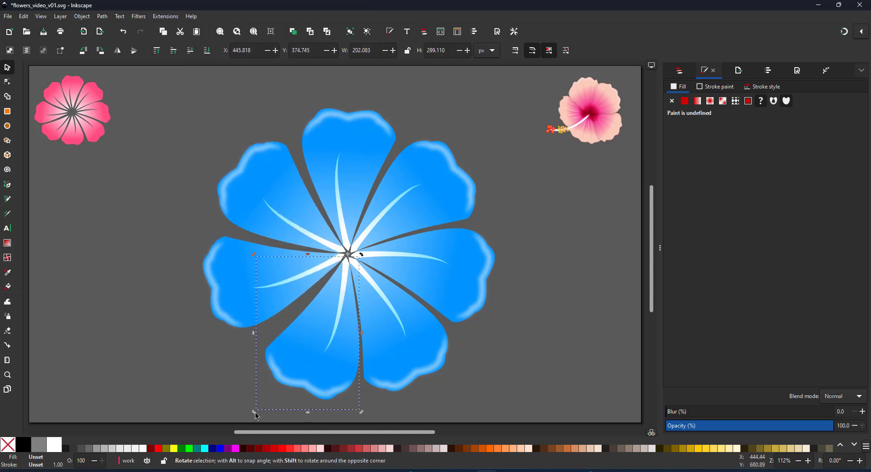
left_click(227, 409)
double_click(283, 366)
left_click_drag(255, 413, 244, 405)
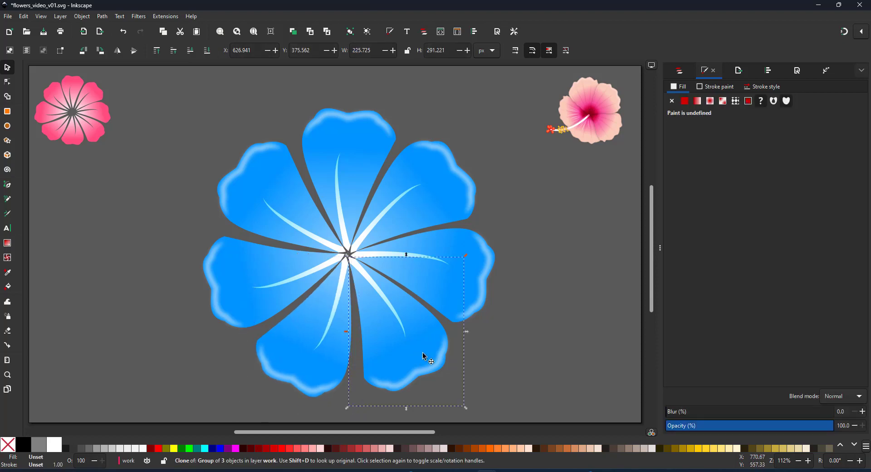
left_click(461, 411)
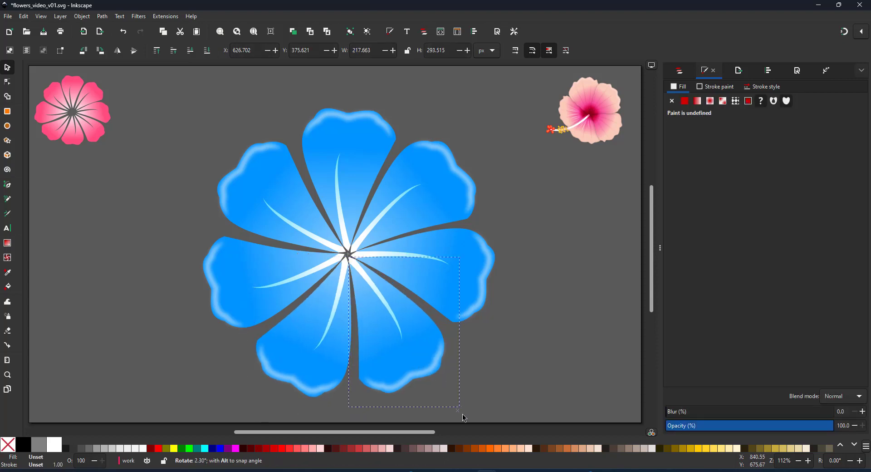
double_click(476, 257)
left_click_drag(503, 331, 501, 336)
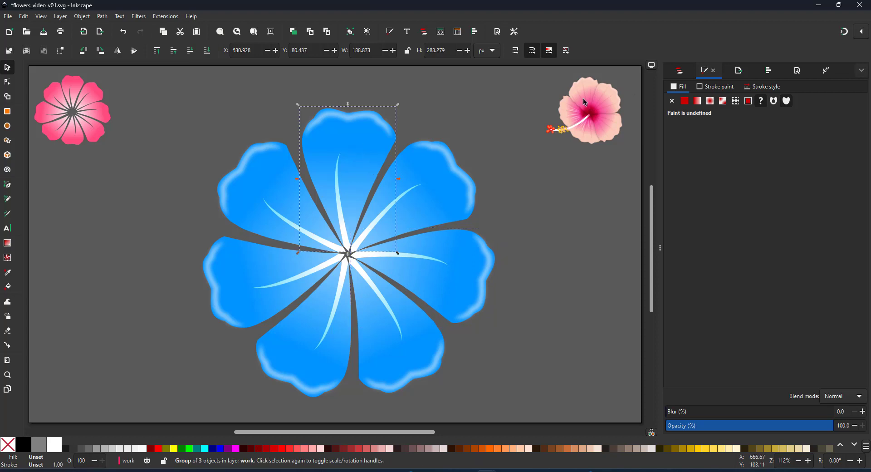
- Expand the base petal's group in the object list and widen its blue shape by moving both side corner nodes outward
key("ctrl+shift+l")
left_click(673, 179)
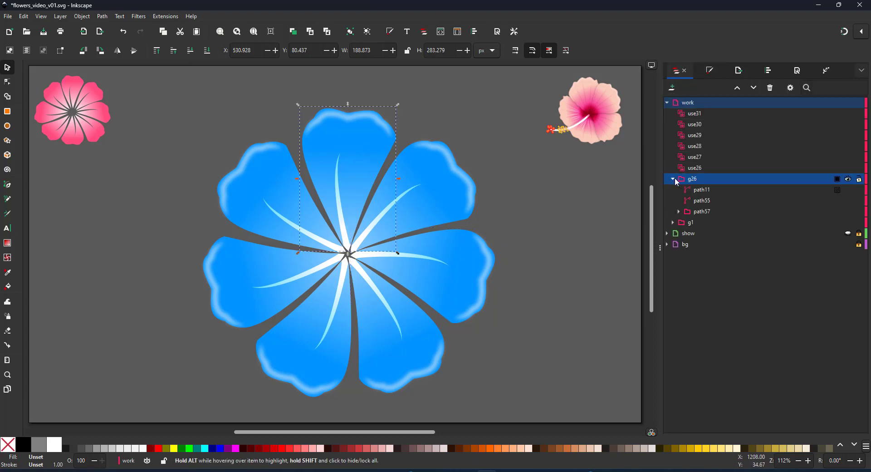
key("n")
left_click(321, 156)
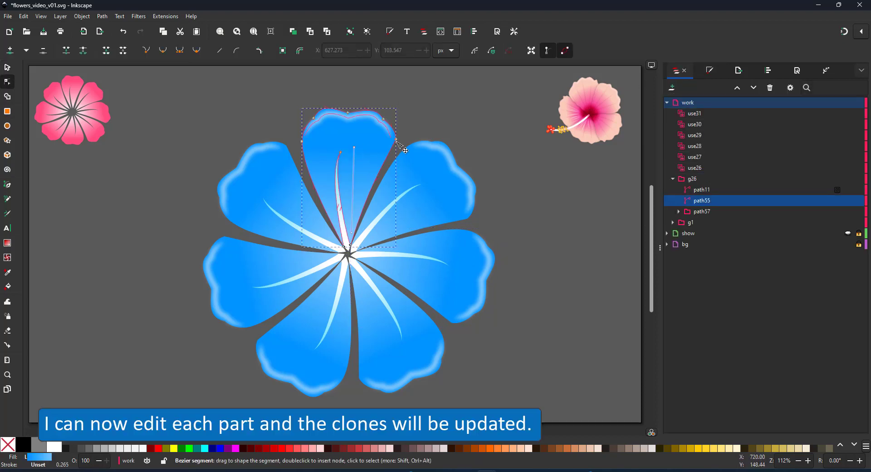
left_click_drag(396, 139, 401, 145)
left_click_drag(401, 137, 405, 134)
left_click_drag(301, 141, 298, 142)
- Reshape the base petal's right edge by adjusting the curve at its upper right corner node
left_click(385, 127)
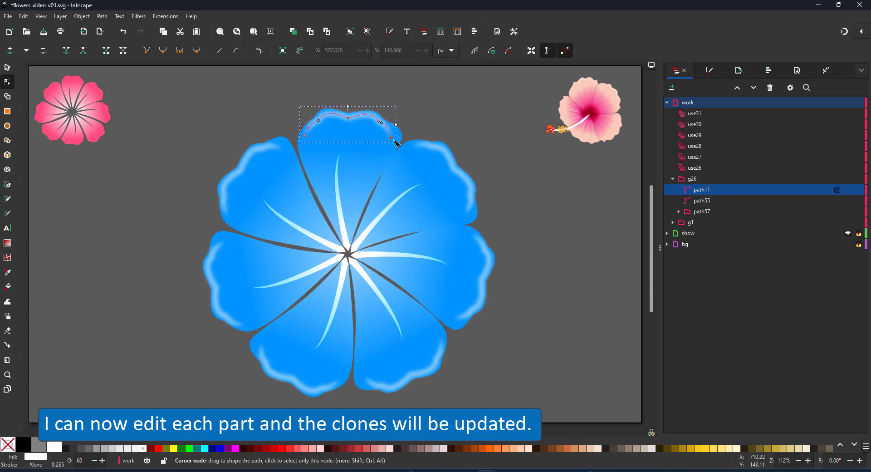
key("s")
left_click(384, 157)
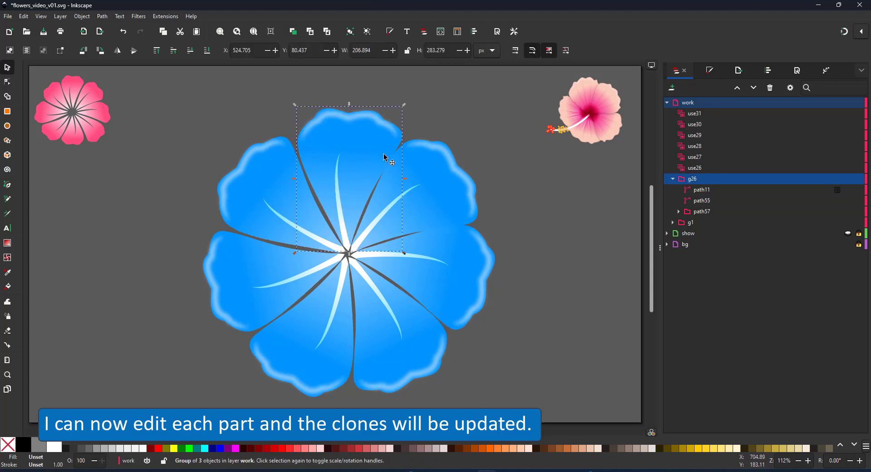
key("n")
left_click(363, 149)
left_click(399, 145)
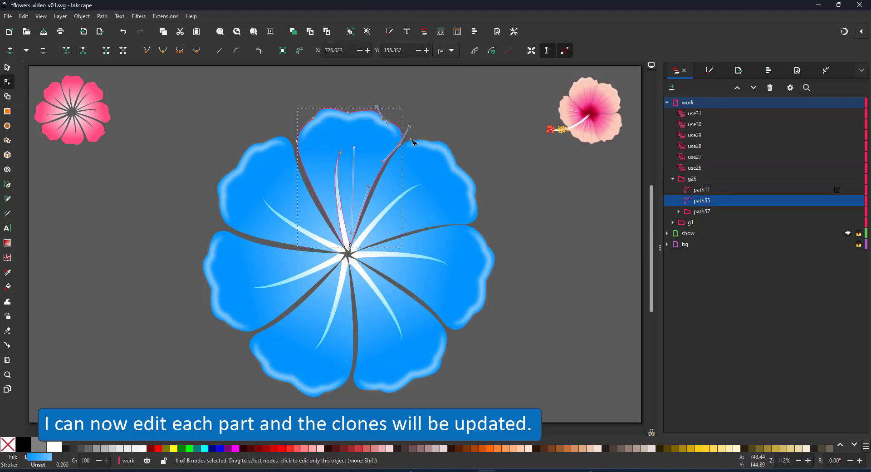
- Draw a thin closed four-node sliver with the Pen tool between the base petal's left edge and its central vein
scroll(325, 200, "up", 3)
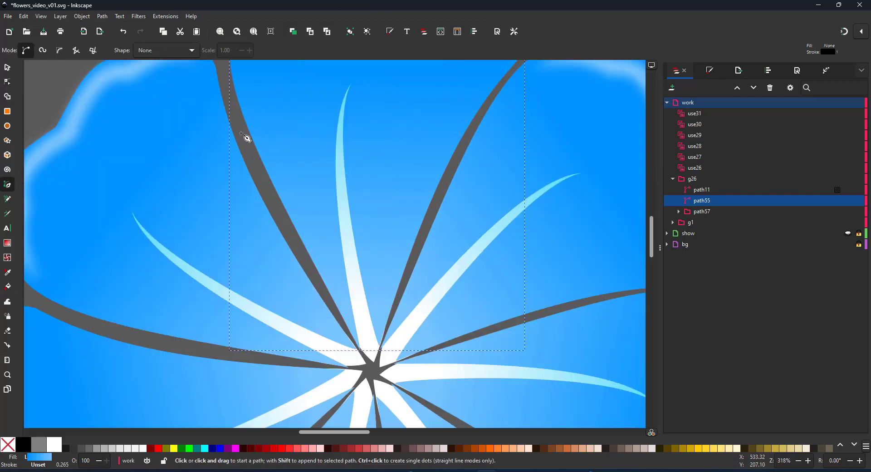
key("b")
left_click(271, 97)
left_click(276, 172)
left_click(271, 97)
- Turn the sliver into a curved two-node streak filled flat white with no stroke
key("ctrl+shift+f")
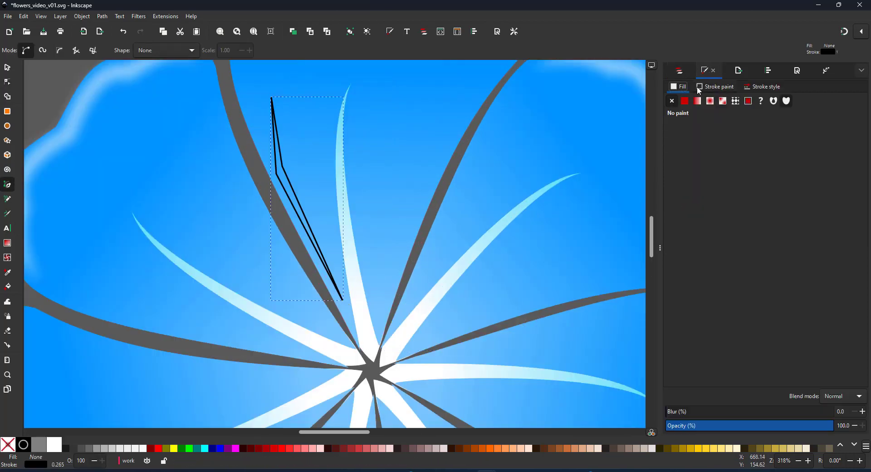
key("n")
key("Delete")
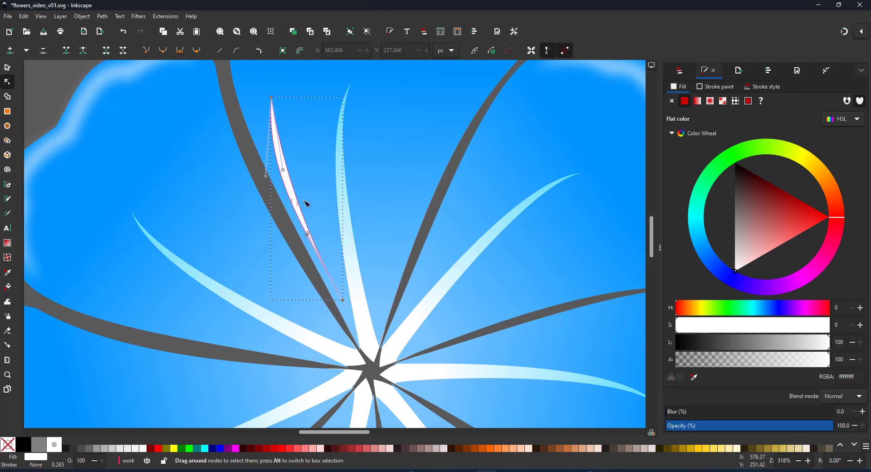
left_click_drag(297, 192, 262, 123)
- Duplicate the white streak twice and arrange the copies at varied angles between the petal's left edge and the vein
key("s")
key("ctrl+d")
left_click_drag(262, 124, 279, 128)
left_click(278, 128)
left_click_drag(342, 269, 332, 270)
left_click_drag(302, 200, 313, 180)
key("ctrl+d")
left_click_drag(343, 250, 331, 254)
left_click_drag(325, 208, 334, 249)
- Duplicate the streak again and place the copy just right of the central vein, rotated to follow the petal
key("ctrl+d")
left_click_drag(318, 145, 383, 163)
left_click_drag(375, 99, 375, 120)
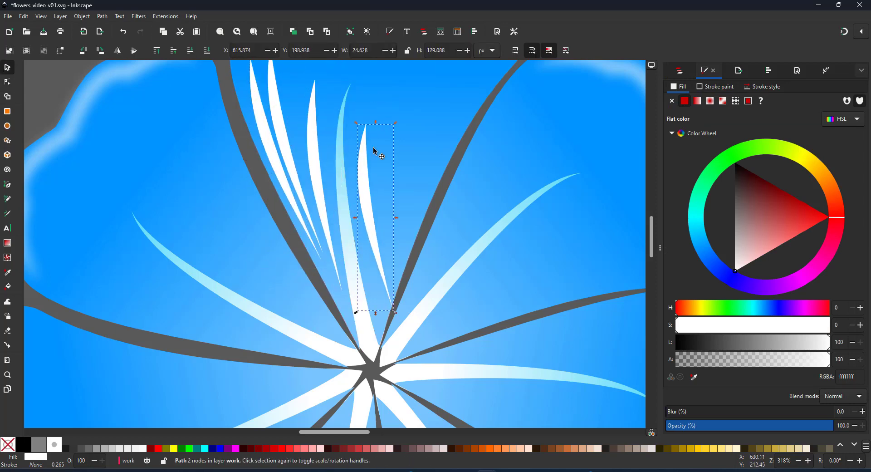
left_click_drag(395, 312, 380, 313)
left_click_drag(370, 137, 372, 121)
- Duplicate the streak twice more and fan the copies out between the vein and the petal's right edge
key("ctrl+d")
left_click_drag(373, 122, 398, 107)
left_click(410, 75)
left_click(408, 78)
left_click(407, 79)
key("ctrl+z")
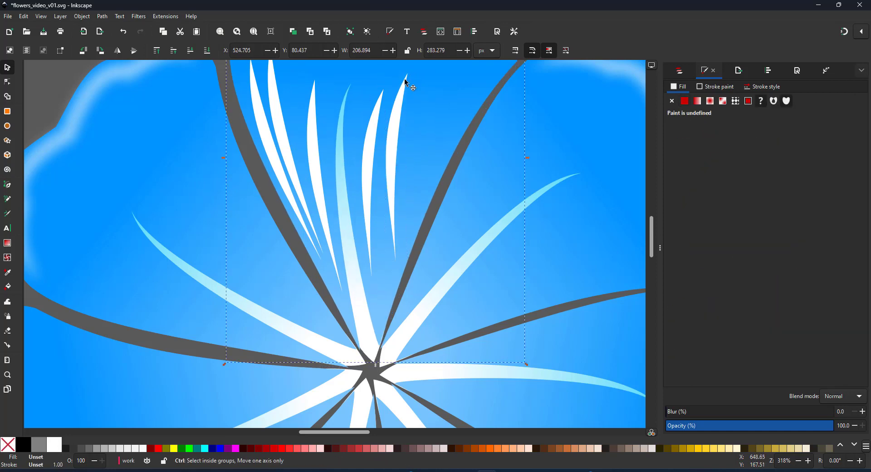
left_click(405, 83)
left_click(405, 83)
left_click_drag(410, 72, 435, 89)
key("ctrl+d")
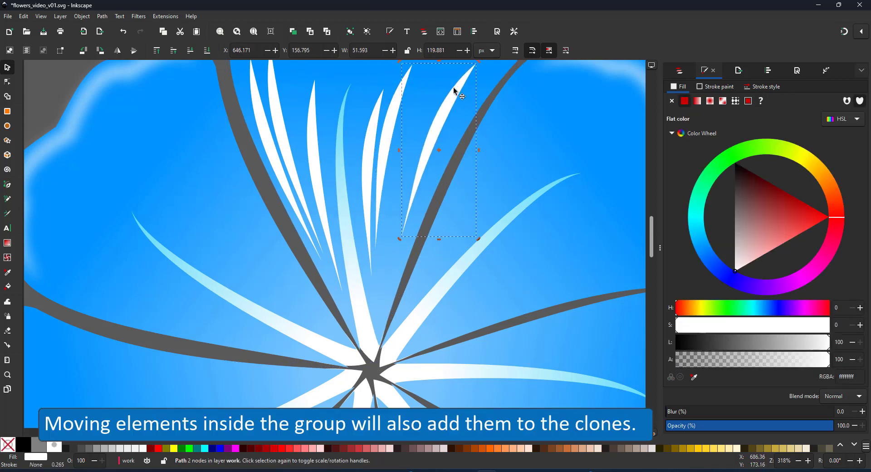
- Set the six white streaks to 35% opacity and move them into the base petal's group above its highlight
key("5")
left_click_drag(248, 121, 406, 228)
left_click(679, 71)
left_click_drag(696, 135, 696, 192)
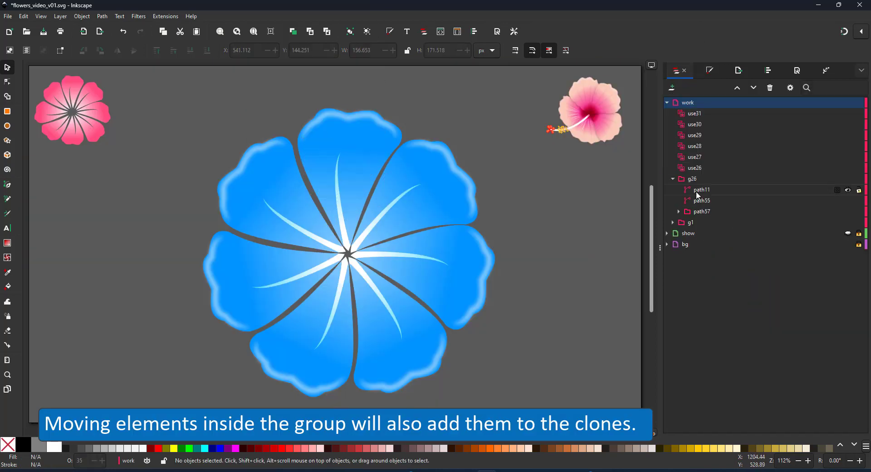
- Try to apply a vertical linear gradient to the six streaks
key("g")
left_click_drag(337, 160, 339, 217)
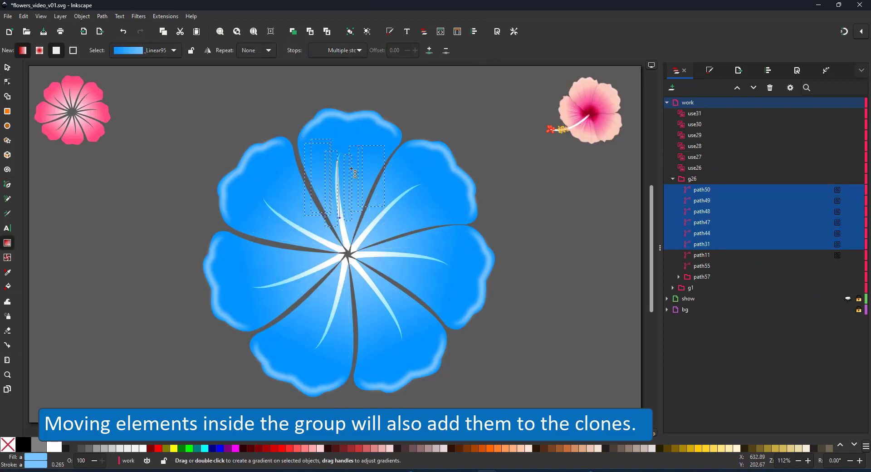
left_click(708, 70)
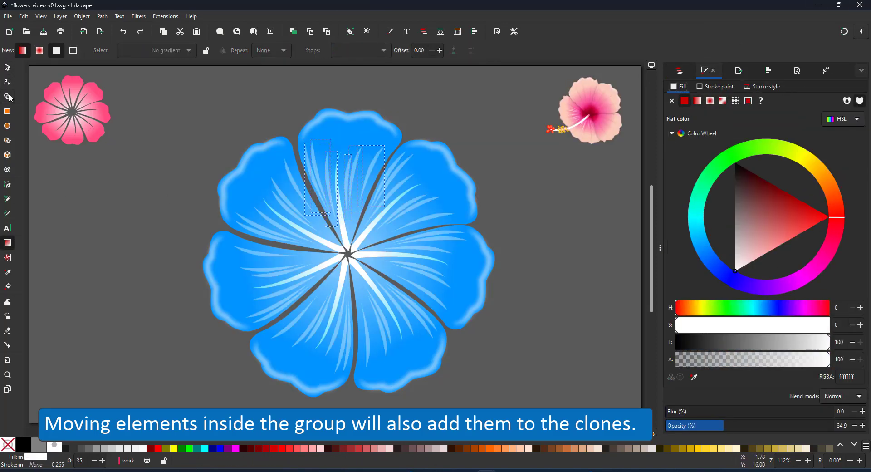
- Lower the opacity of the streaks to about 28% and adjust the placement of individual streaks inside the base petal
key("s")
left_click_drag(345, 226, 347, 210)
mouse_move(332, 173)
left_mouse_down()
mouse_move(331, 164)
mouse_move(319, 168)
left_mouse_up()
key("Escape")
double_click(309, 162)
key("Escape")
left_click(313, 160, "ctrl")
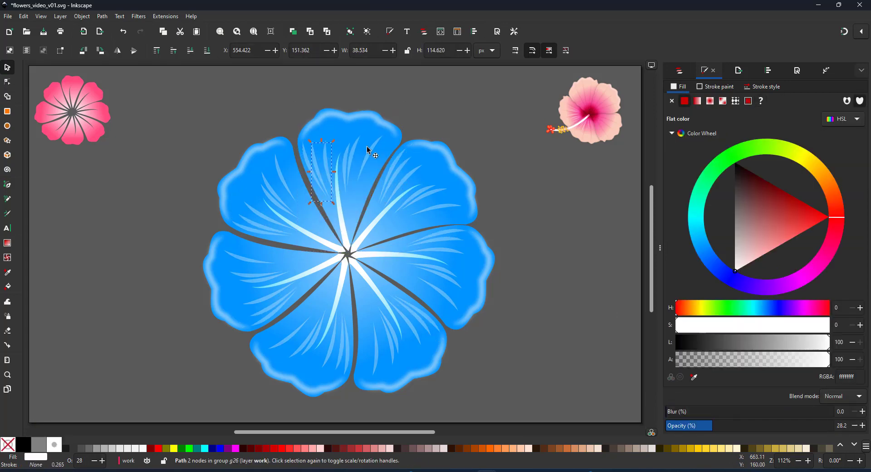
left_click(369, 149, "ctrl")
left_click_drag(369, 149, 376, 155)
key("Escape")
- Recolour the base petal's gradient from yellow (ffd600) to red and the central vein's gradient from c13000 to dark red
left_click(350, 133, "ctrl")
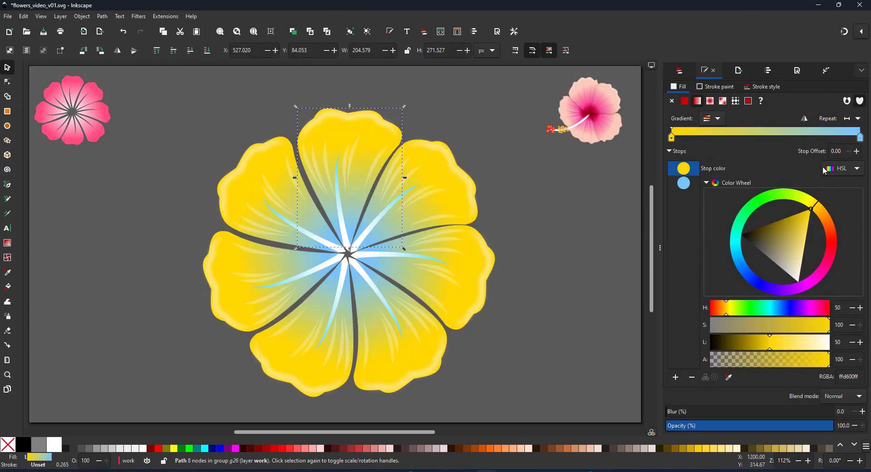
left_click_drag(815, 218, 814, 228)
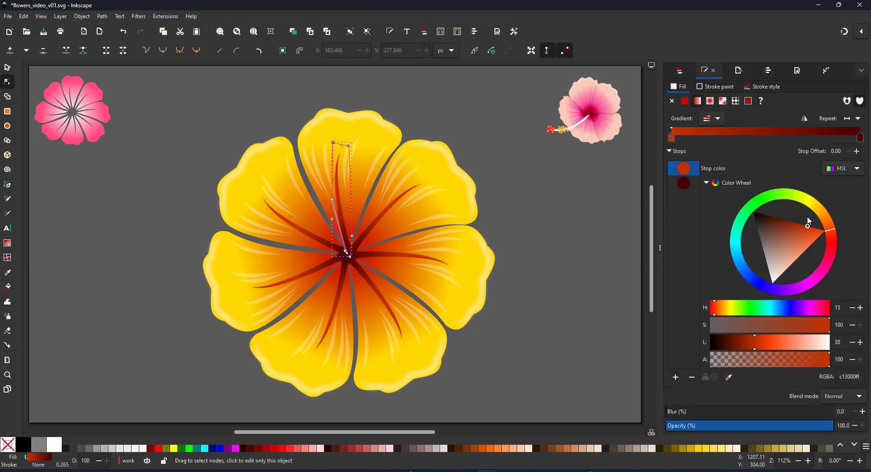
left_click(505, 264)
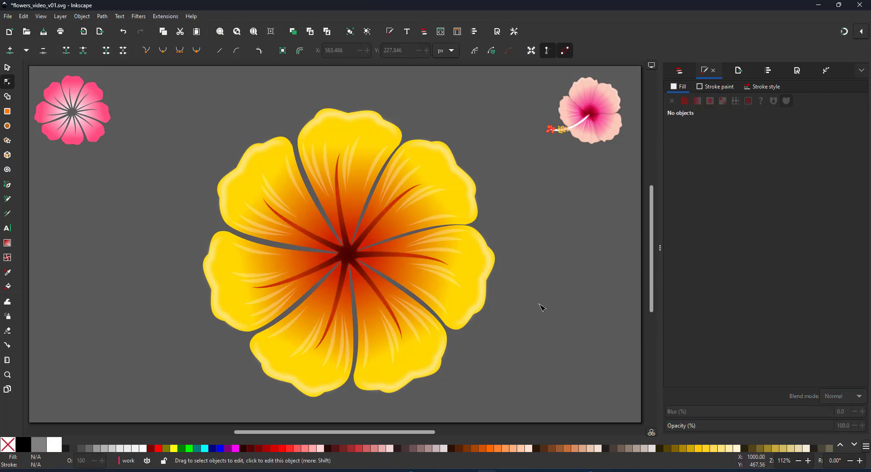
- Scale the flower down, move the base petal group off it, and rotate a petal clone into the gap
key("s")
left_click(404, 302)
left_click_drag(496, 97, 400, 218)
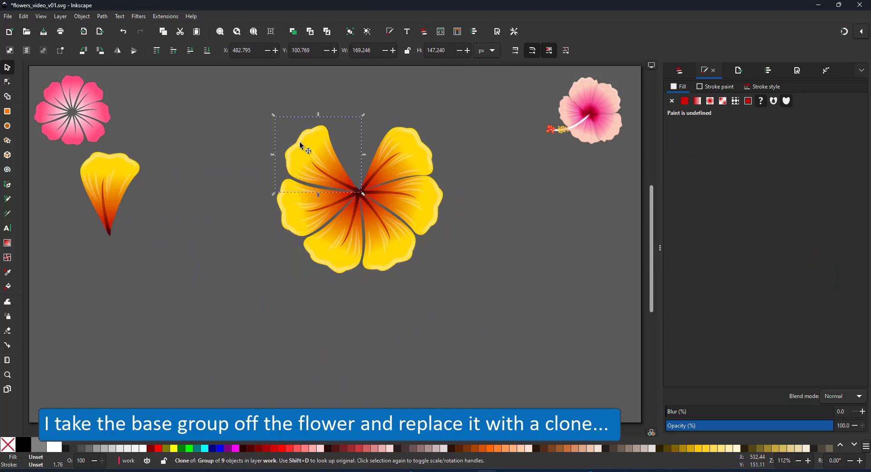
left_click_drag(273, 115, 367, 120)
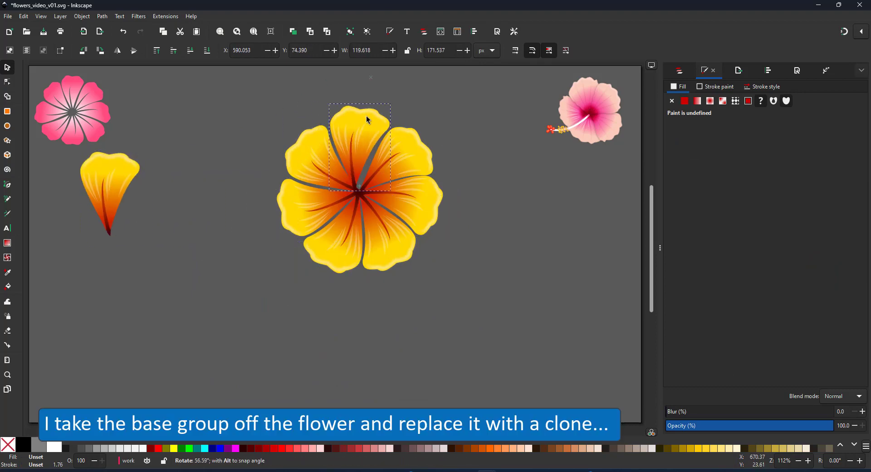
left_click_drag(120, 212, 78, 230)
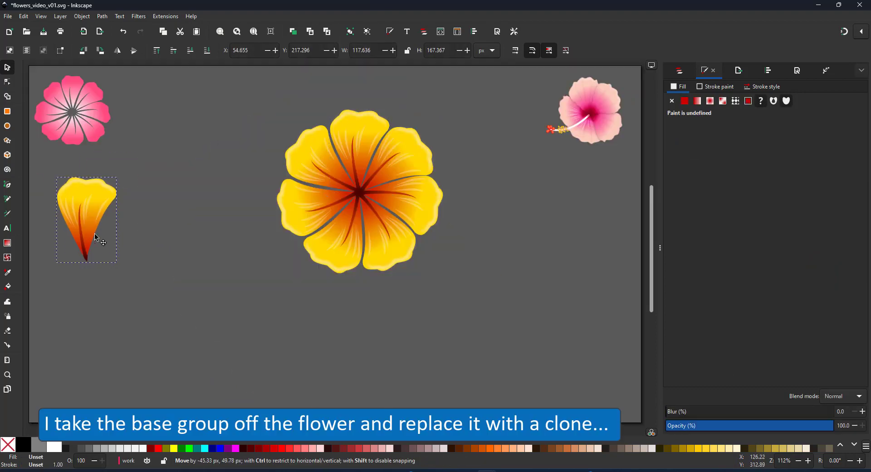
- Group the flower's seven petal clones, leaving the base petal group outside
left_click(679, 70)
left_click(367, 129)
left_click_drag(203, 76, 489, 307)
key("ctrl+g")
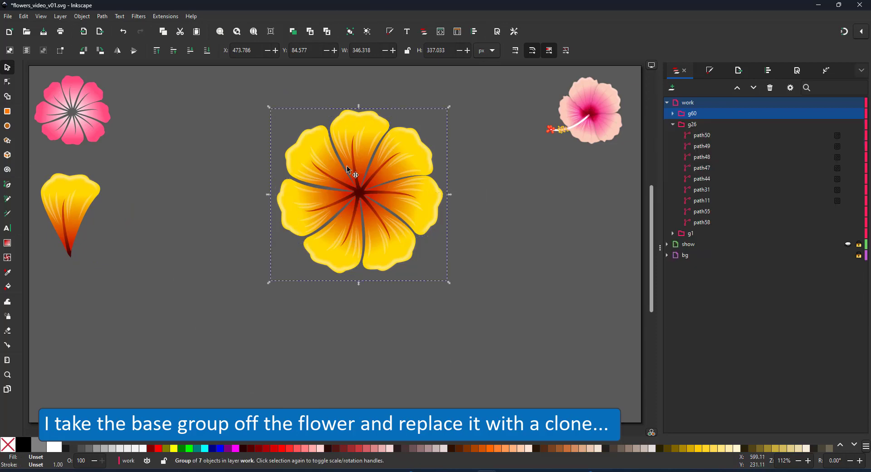
- Scale the grouped flower down, reposition it, and duplicate it to place a second flower to its right
left_click_drag(449, 107, 395, 156)
left_click_drag(353, 216, 306, 169)
key("ctrl+d")
left_click_drag(306, 170, 393, 181)
left_click_drag(432, 126, 447, 156)
- Duplicate the flower twice more below the first two, squashing and rotating the lower-right one
key("ctrl+d")
mouse_move(394, 195)
left_mouse_down()
mouse_move(341, 267)
mouse_move(357, 217)
mouse_move(376, 227)
left_mouse_up()
key("ctrl+d")
left_click_drag(327, 249, 425, 247)
left_click_drag(403, 309, 403, 284)
left_click_drag(415, 230, 437, 224)
left_click(437, 225)
left_click_drag(479, 198, 491, 218)
- Place another flower copy at the cluster's lower left, flip it horizontally and lower it behind the other flowers
left_click_drag(411, 212, 224, 198)
key("ctrl+d")
key("h")
key("Page_Down")
key("Page_Down")
- Try magenta (ff0092) as the outer gradient colour of the base petal, and undo the change
left_click(80, 191, "ctrl")
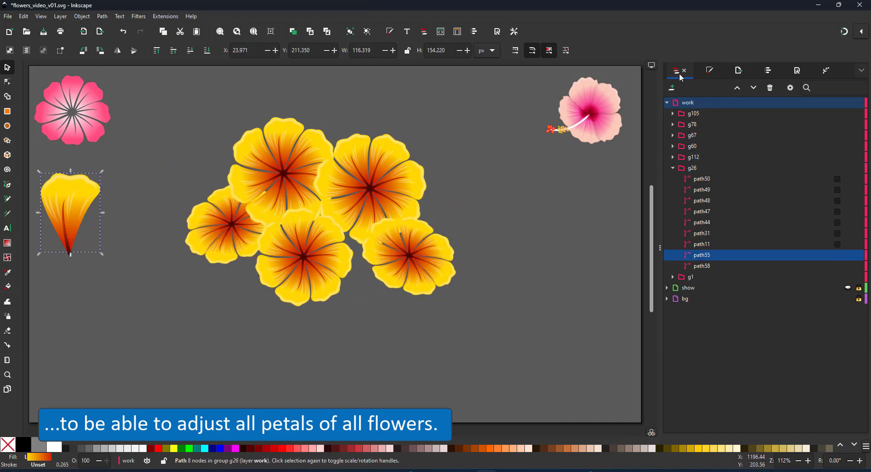
left_click(710, 70)
left_click(819, 267)
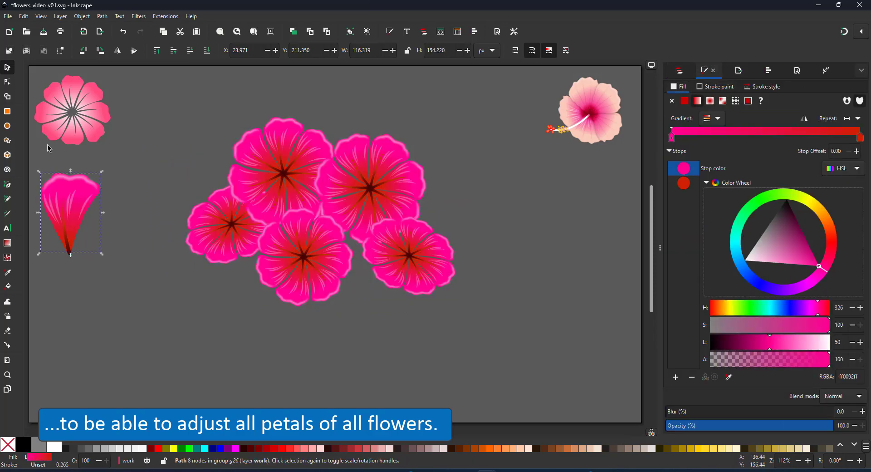
key("ctrl+z")
- Select all five flowers and move the cluster slightly down and to the right
left_click(113, 172)
left_click_drag(148, 97, 474, 322)
left_click_drag(356, 174, 382, 204)
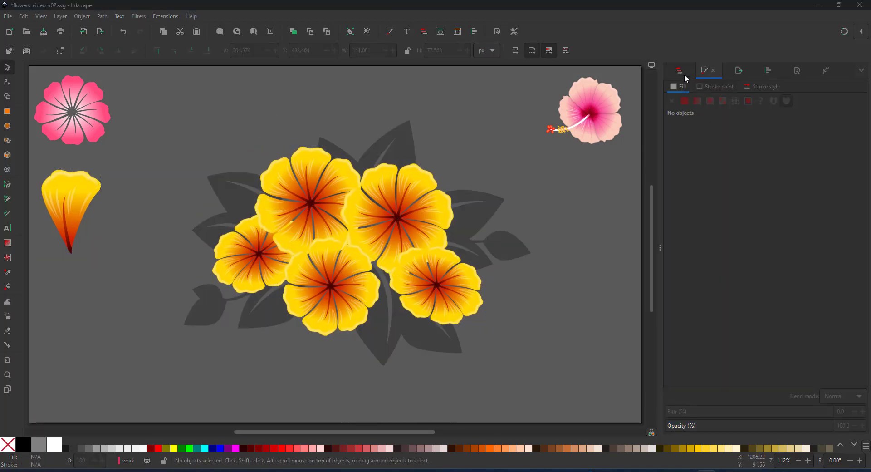
- Draw a circle about 59 px wide over the base petal's lower tip, centre it below the petal and fill it orange
left_click(685, 74)
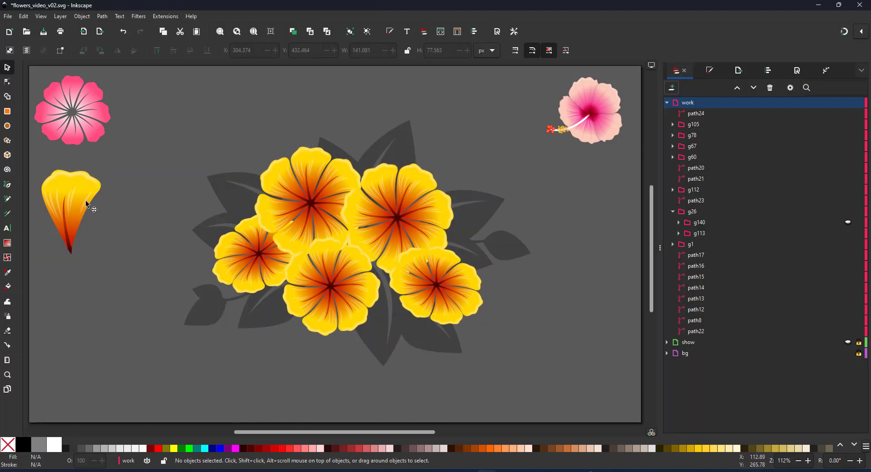
left_click(86, 200)
key("z")
left_click_drag(123, 151, 376, 447)
left_click(7, 125)
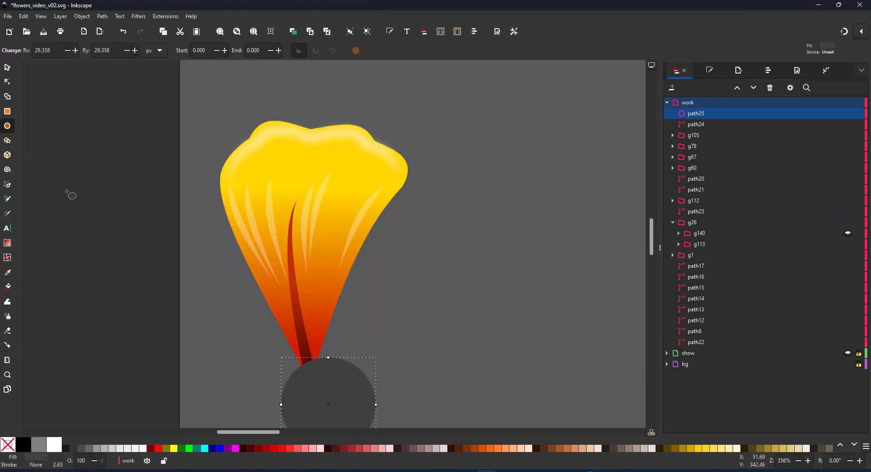
left_click(8, 67)
left_click_drag(345, 404, 330, 405)
left_click(490, 448)
- Duplicate the orange circle, shrink the copy, fill it with the petal's yellow (ffd600) and blur it
key("ctrl+d")
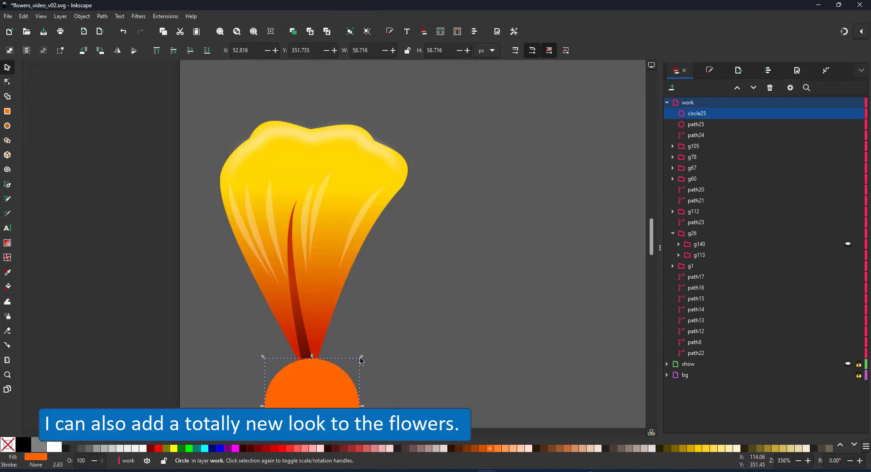
key("d")
left_click(341, 196)
left_click(711, 70)
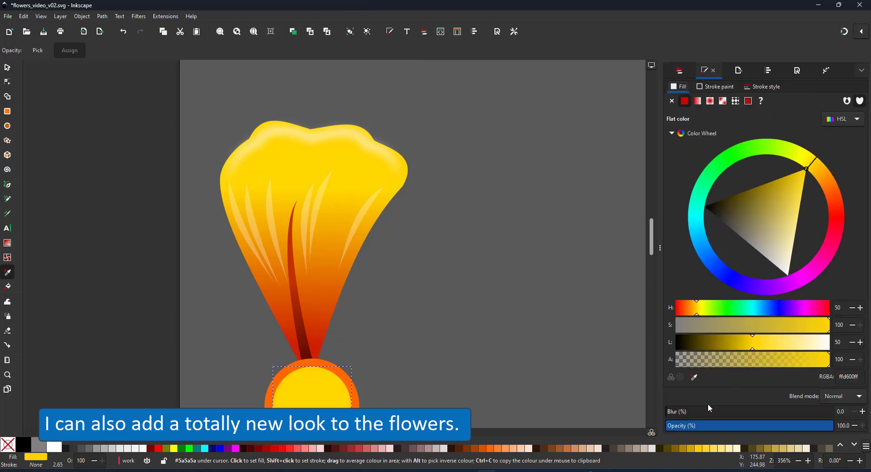
left_click_drag(708, 409, 729, 413)
- Draw a tall white ellipse above the circle, convert it to a path, notch its top, and widen it to about 60 px
left_click(5, 67)
key("e")
mouse_move(276, 119)
left_mouse_down()
mouse_move(346, 175)
mouse_move(310, 358)
left_mouse_up()
left_click(102, 16)
left_click(110, 28)
key("n")
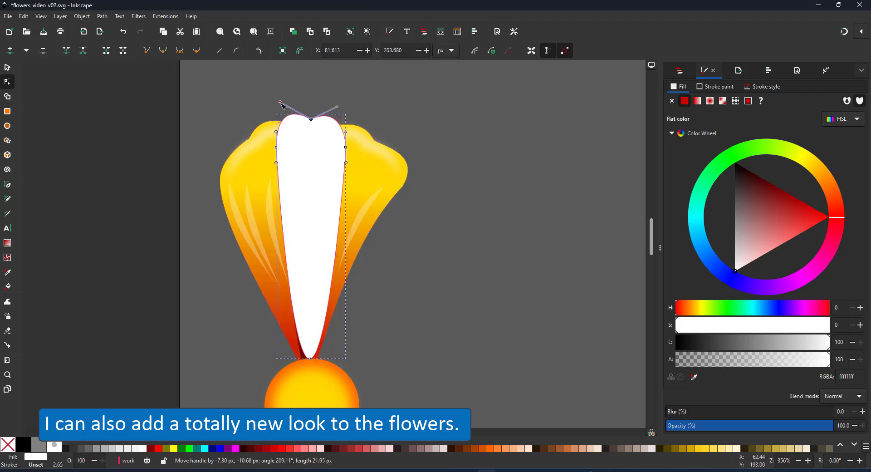
left_click_drag(281, 102, 283, 106)
key("s")
left_click_drag(348, 237, 362, 245)
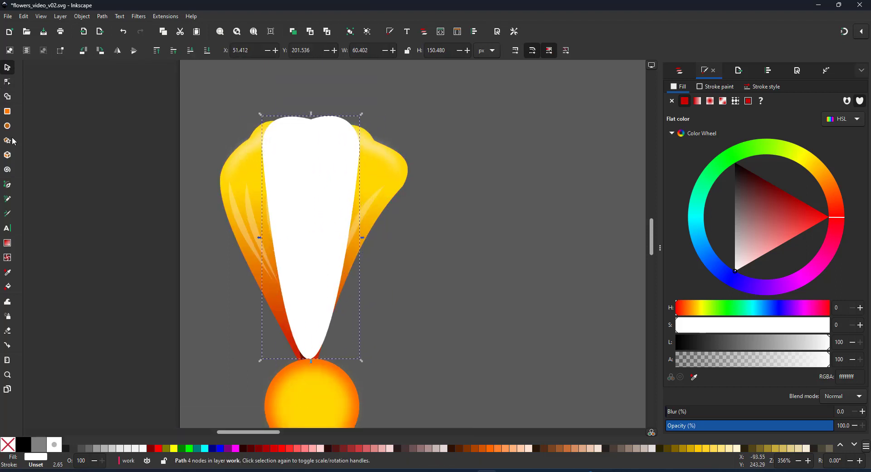
- Apply a vertical linear gradient to the white petal, from white to grey (6b6b6b) at its base
left_click(7, 243)
left_click_drag(306, 200, 308, 359)
left_click(683, 182)
left_click_drag(780, 358, 760, 340)
- Duplicate the white petal twice and rotate one copy outward to each side behind the middle petal
key("s")
left_click_drag(310, 113, 295, 149)
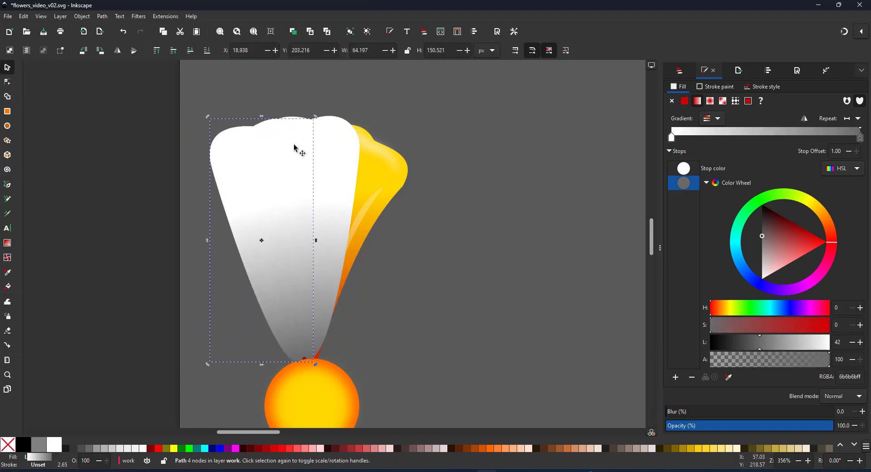
left_click(308, 126)
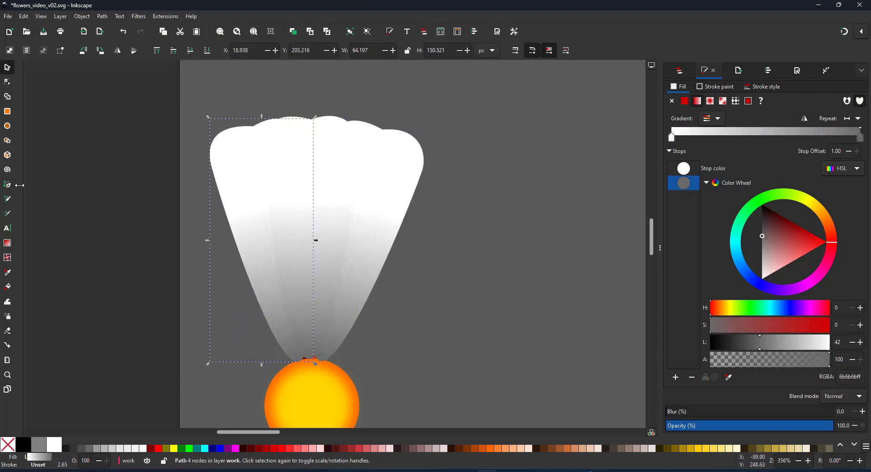
- Adjust the side petals' gradients so the grey reaches higher, and raise the middle petal's top notch
left_click(8, 82)
left_click_drag(268, 200, 245, 157)
left_click(381, 182)
left_click_drag(356, 203, 373, 160)
left_click(321, 135)
left_click_drag(313, 119, 313, 107)
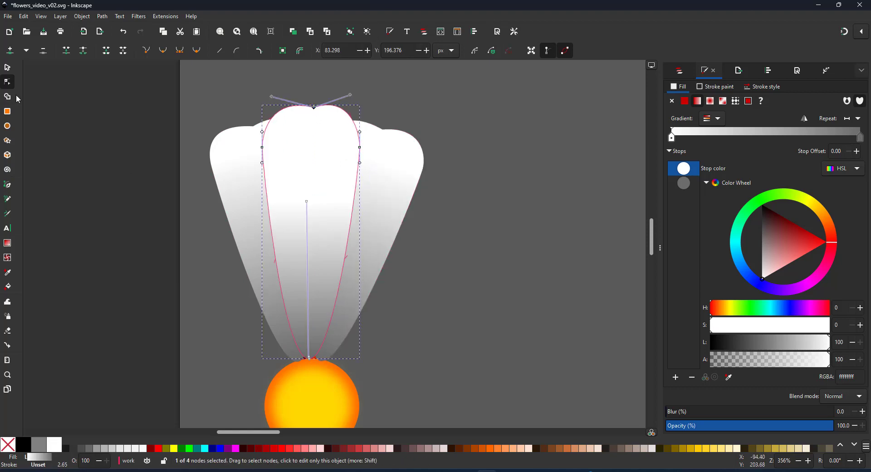
- Draw a narrow four-point sliver along the middle petal with the Pen tool, remove its stroke and give it a grey flat fill
key("b")
left_click(309, 357)
left_click(312, 123)
left_click(316, 199)
left_click(307, 357)
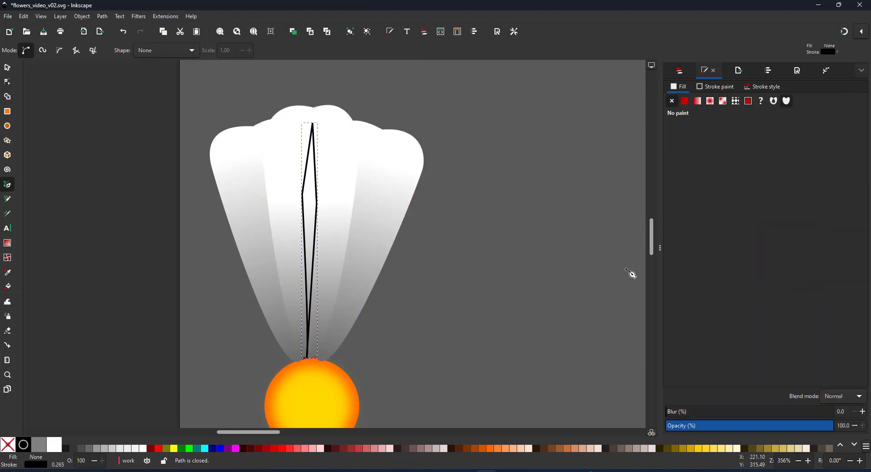
left_click(702, 87)
left_click(672, 100)
left_click(679, 87)
left_click(684, 100)
- Delete the sliver's side nodes and reshape its curve handles into a slim tapered vein
key("n")
left_click_drag(287, 180, 332, 238)
key("Delete")
left_click_drag(312, 280, 319, 282)
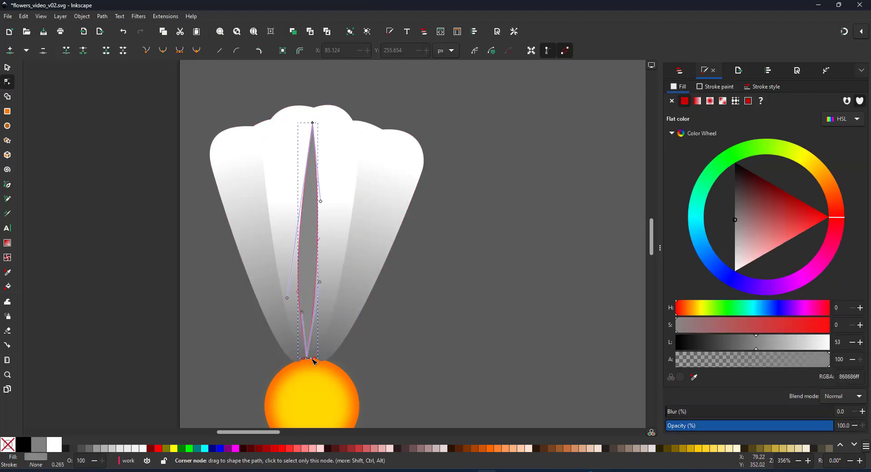
left_click_drag(307, 358, 311, 358)
left_click_drag(287, 297, 302, 216)
left_click_drag(323, 281, 320, 254)
- Set the vein's opacity to about 31%, fade it to transparent toward the tip with a linear gradient, and darken its grey
left_click(717, 424)
key("g")
left_click_drag(311, 352, 313, 143)
key("s")
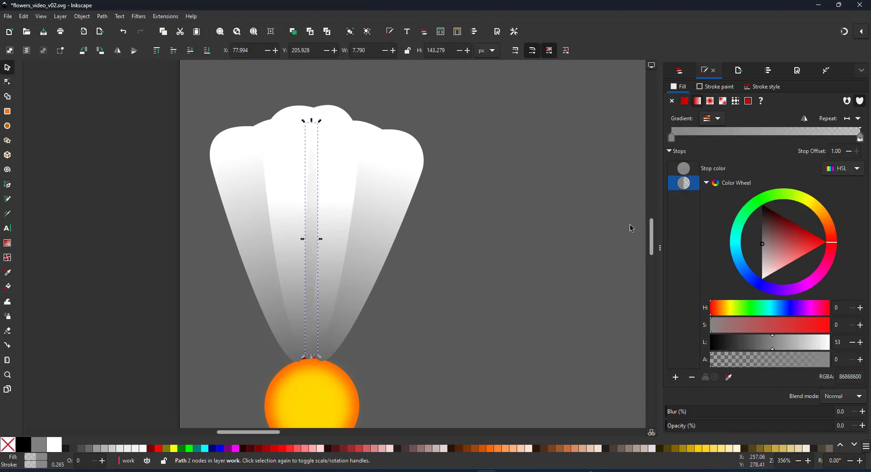
left_click_drag(772, 343, 737, 342)
left_click(684, 168)
- Cut the white petals, the vein and both circles, and paste them inside the base petal group g26
left_click_drag(193, 88, 447, 371)
left_click(344, 377, "shift")
key("ctrl+g")
left_click(679, 72)
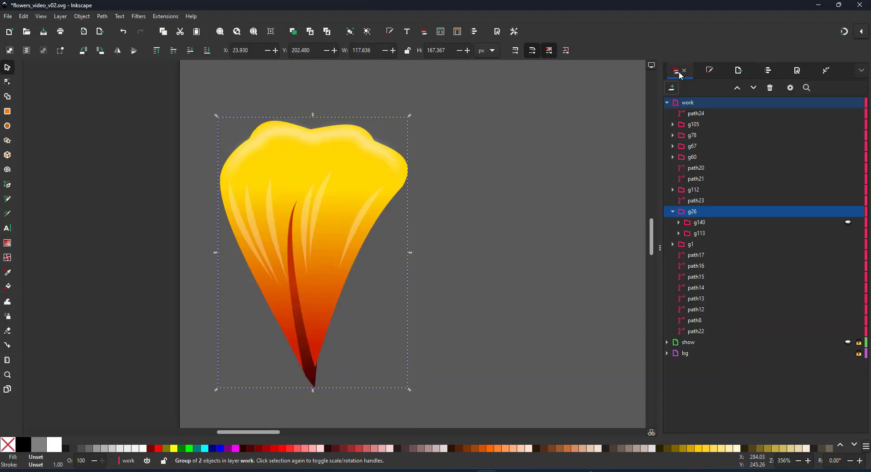
left_click(699, 222)
key("ctrl+v")
- Scale the pasted elements over the old petal and hide the old artwork subgroup g113
left_click_drag(331, 254, 420, 107)
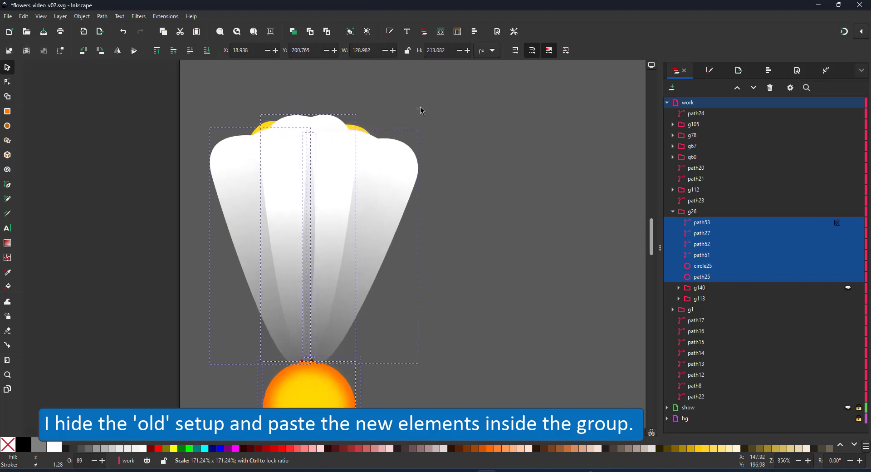
scroll(420, 108, "down", 2)
key("5")
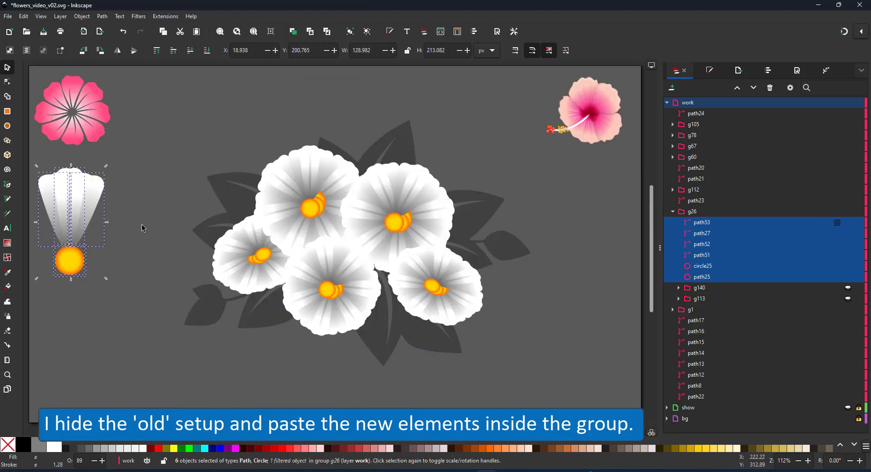
- Select the two centre circles inside the group, then resize and reposition them at the petals' lower tip
scroll(55, 274, "up", 2)
left_click(108, 257)
left_click_drag(35, 313, 113, 218)
left_click(105, 236, "ctrl")
left_click(104, 236)
left_click(702, 266)
left_click(701, 277, "shift")
left_click_drag(99, 243, 95, 223)
left_click_drag(118, 198, 128, 187)
left_click_drag(106, 228, 156, 247)
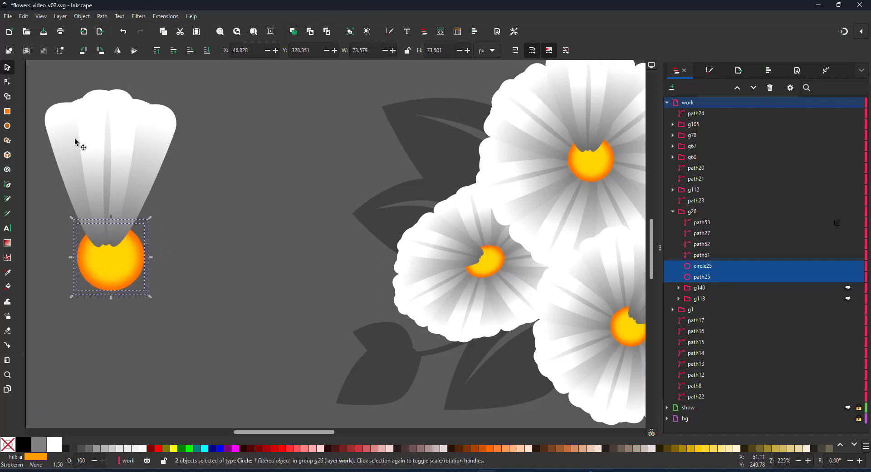
- Select the three white petals and the vein, then stretch them to about 155 px tall and move them above the circles
key("Escape")
left_click(106, 130)
left_click(107, 131, "ctrl")
left_click(702, 256, "shift")
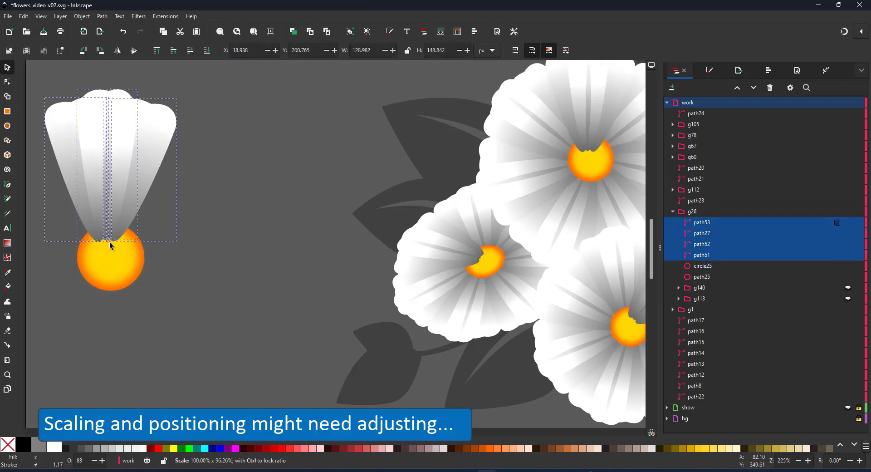
left_click_drag(116, 87, 115, 67)
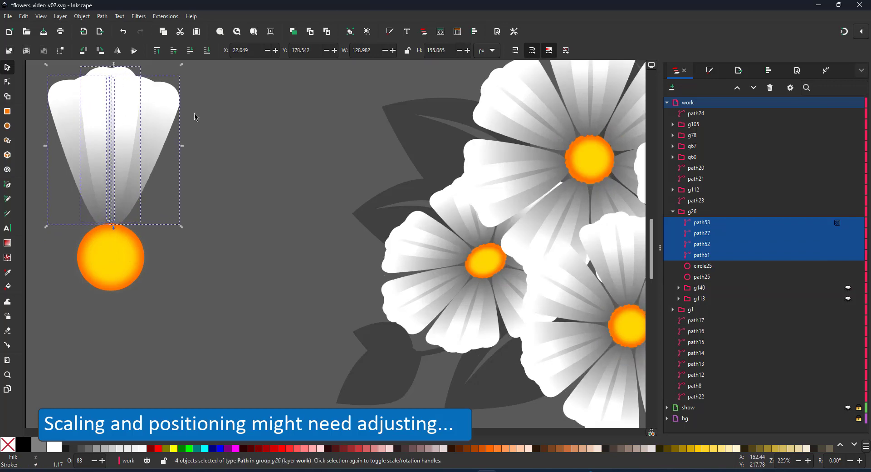
- Narrow the middle white petal, and narrow and rotate the right side petal to separate it from the middle one
left_click(111, 129)
left_click(111, 129, "ctrl")
left_click(114, 159, "ctrl")
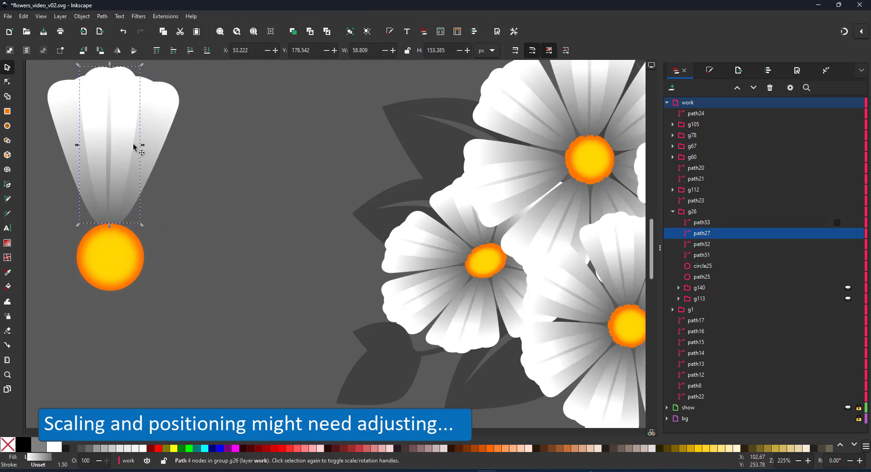
left_click(151, 150, "ctrl")
left_click_drag(179, 149, 158, 149)
left_click_drag(143, 136, 147, 134)
double_click(154, 101)
left_click(153, 101)
left_click(153, 101)
left_click_drag(164, 73, 164, 101)
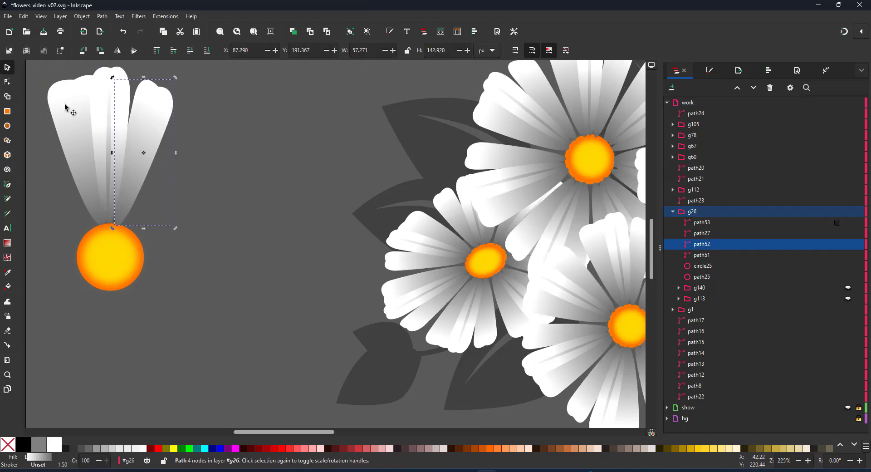
- Narrow and rotate the left side petal to match, and nudge both side petals evenly around the middle one
left_click(71, 89)
left_click(72, 88)
left_click_drag(115, 74, 106, 72)
left_click_drag(119, 149, 101, 148)
left_click_drag(77, 148, 84, 154)
left_click_drag(143, 114, 141, 112)
left_click_drag(60, 119, 59, 118)
left_click_drag(133, 141, 134, 140)
key("5")
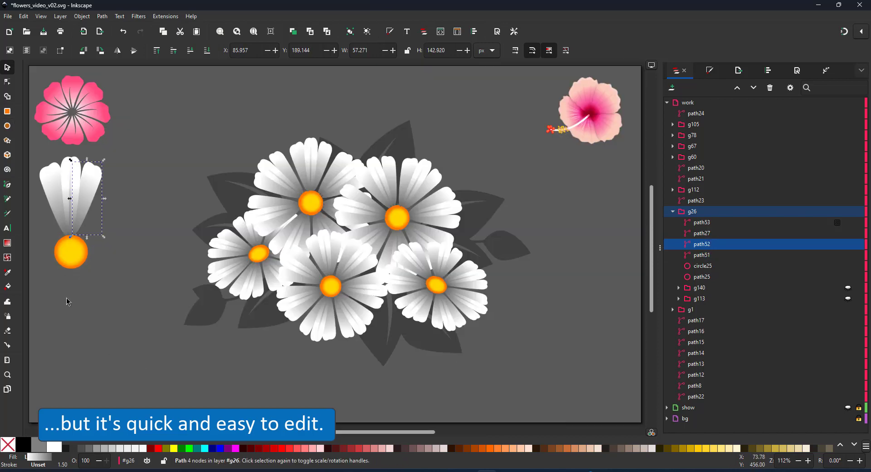
- Fine-tune the placement of the side petals' lower tips against the orange centre circle
left_click(95, 327)
scroll(61, 233, "up", 4)
left_click(65, 204)
left_click_drag(64, 204, 59, 200)
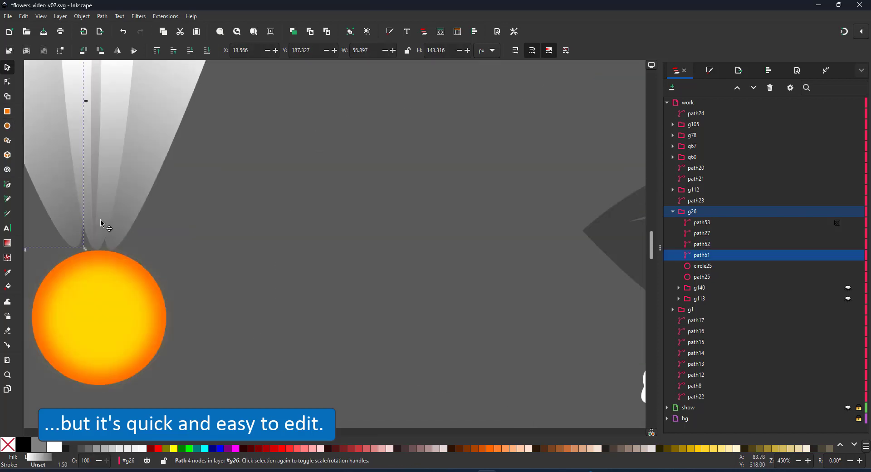
left_click(101, 223)
left_click(127, 214)
key("5")
left_click(111, 293)
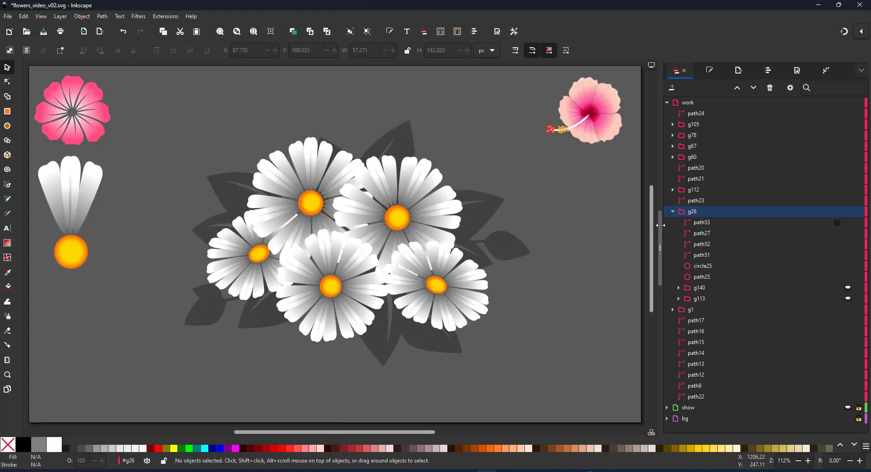
- Unhide the yellow petal group g113, and group the three white petals, the vein and the two centre circles together
left_click(847, 298)
left_click(712, 224)
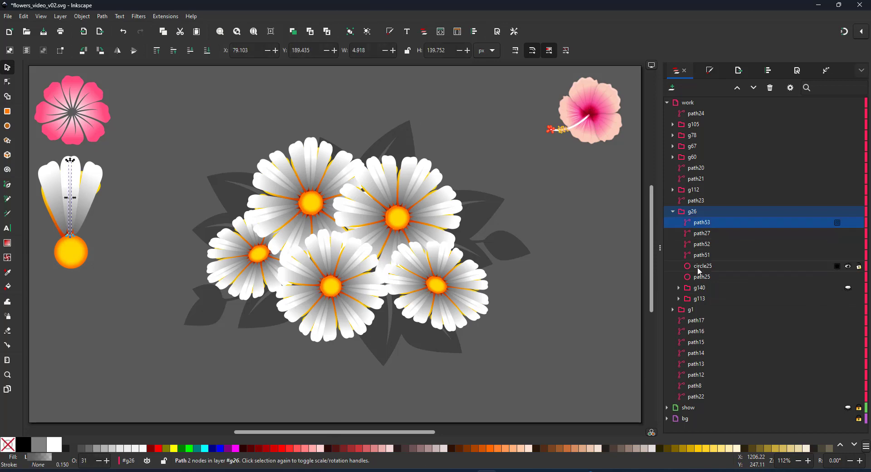
left_click(700, 277, "shift")
key("ctrl+g")
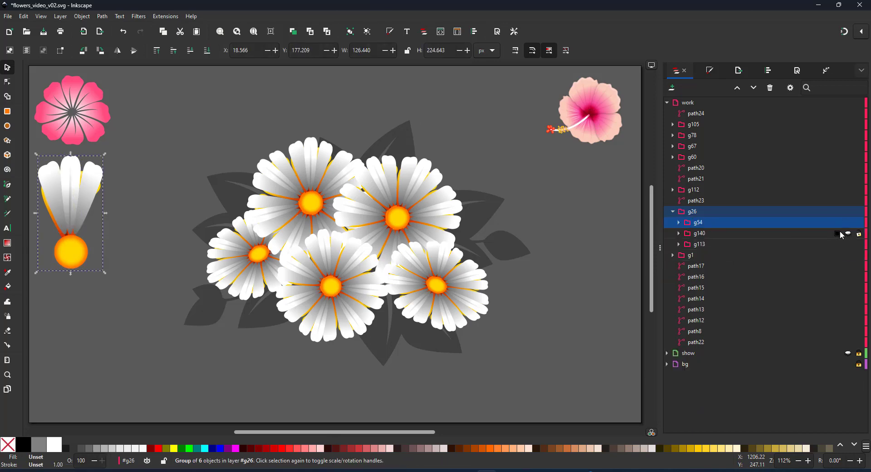
- Toggle the new white petal group off and on, and hide the yellow petal group to display only the daisy look
left_click(848, 223)
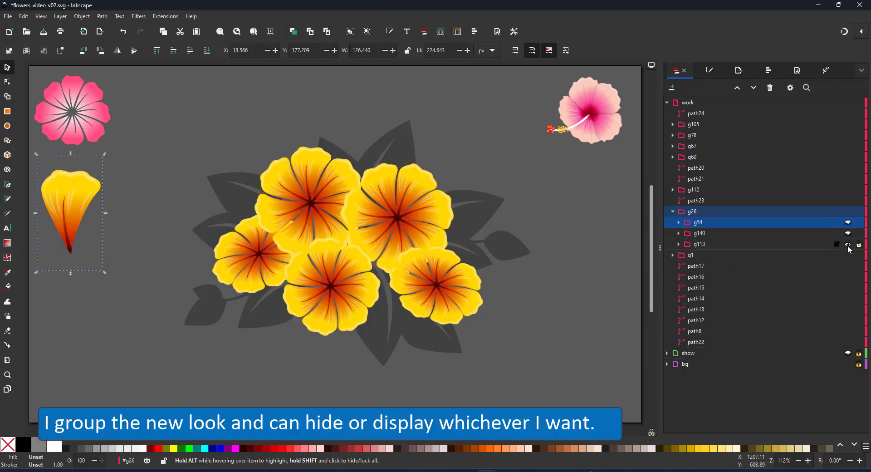
left_click(847, 222)
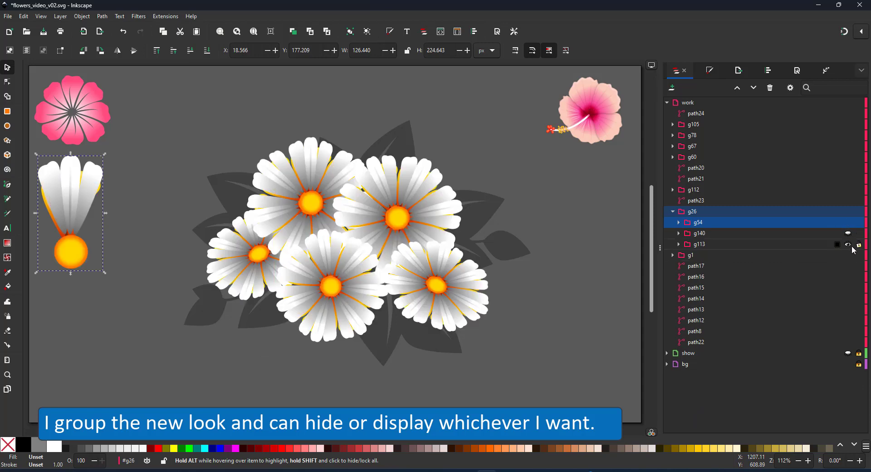
left_click(848, 244)
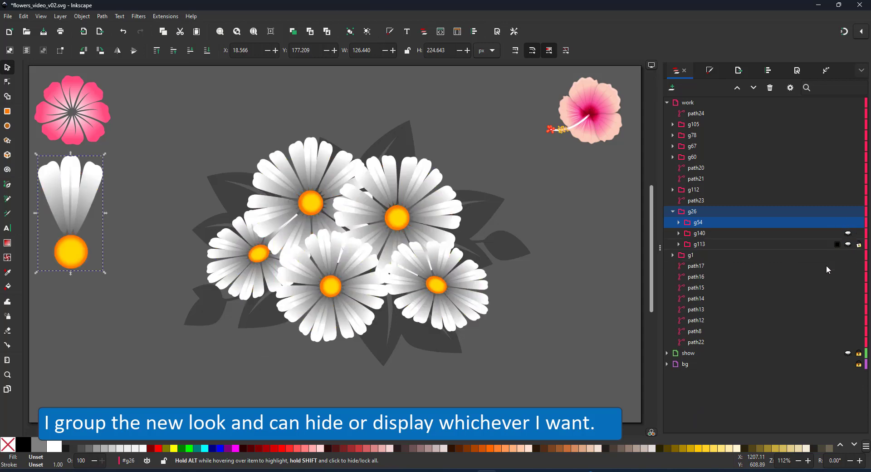
- Switch the flowers to the yellow look by hiding the white petal group and showing group g113, and clear the selection
left_click(848, 223)
left_click(848, 244)
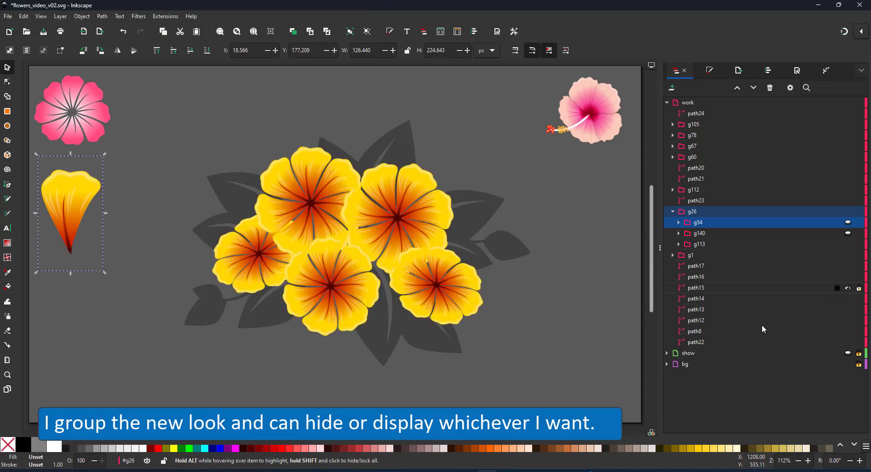
left_click(624, 366)
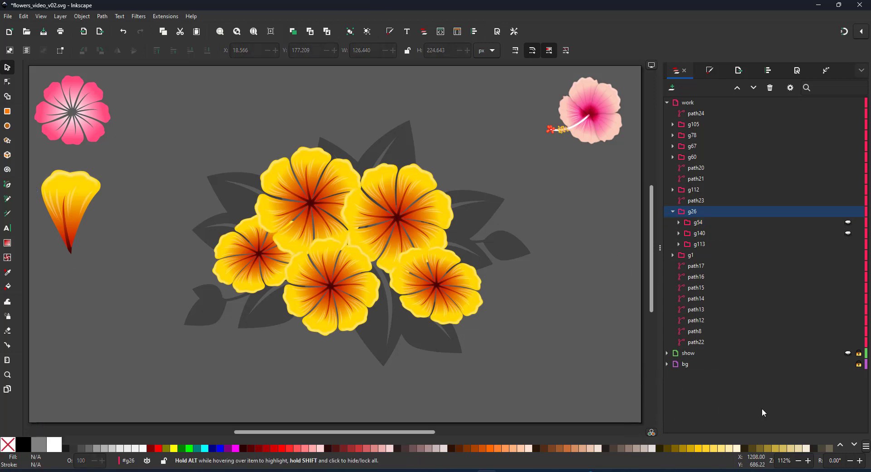